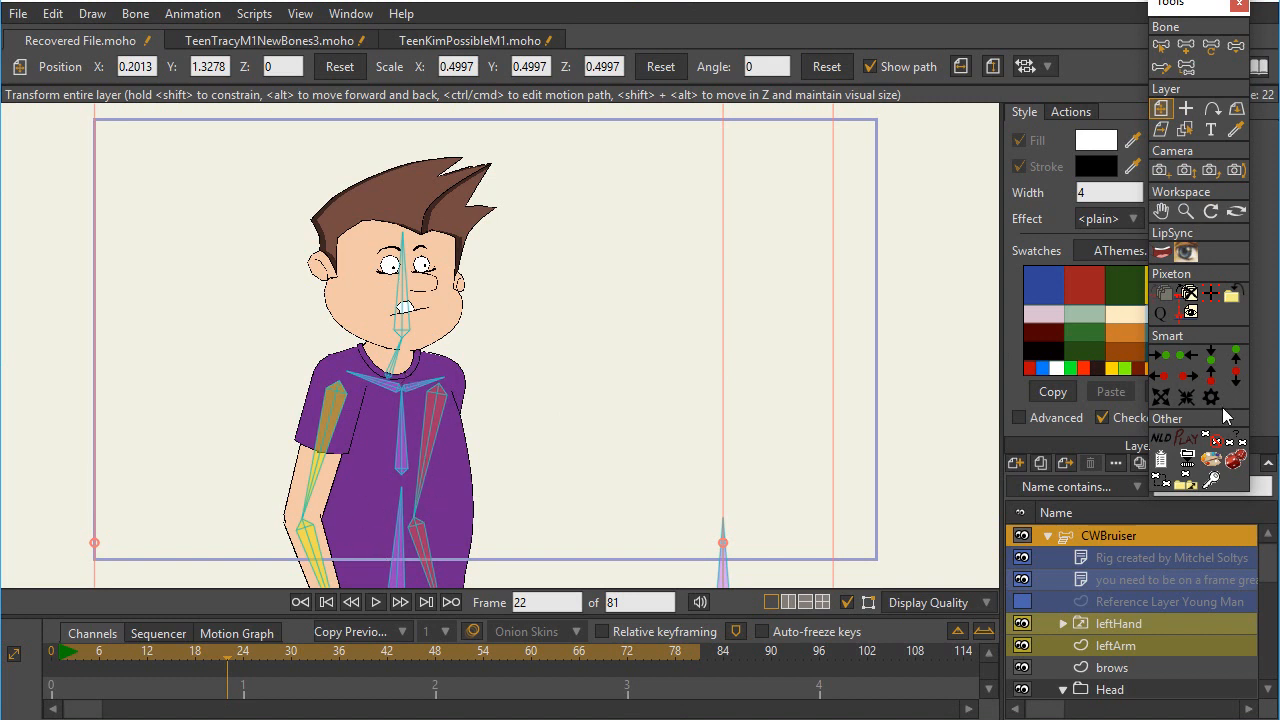
# - Switch the CWBruiser rig from showing body bones to showing face control bones, and go to the TeenTracyM1NewBones3.moho document
pyautogui.click(1215, 441)
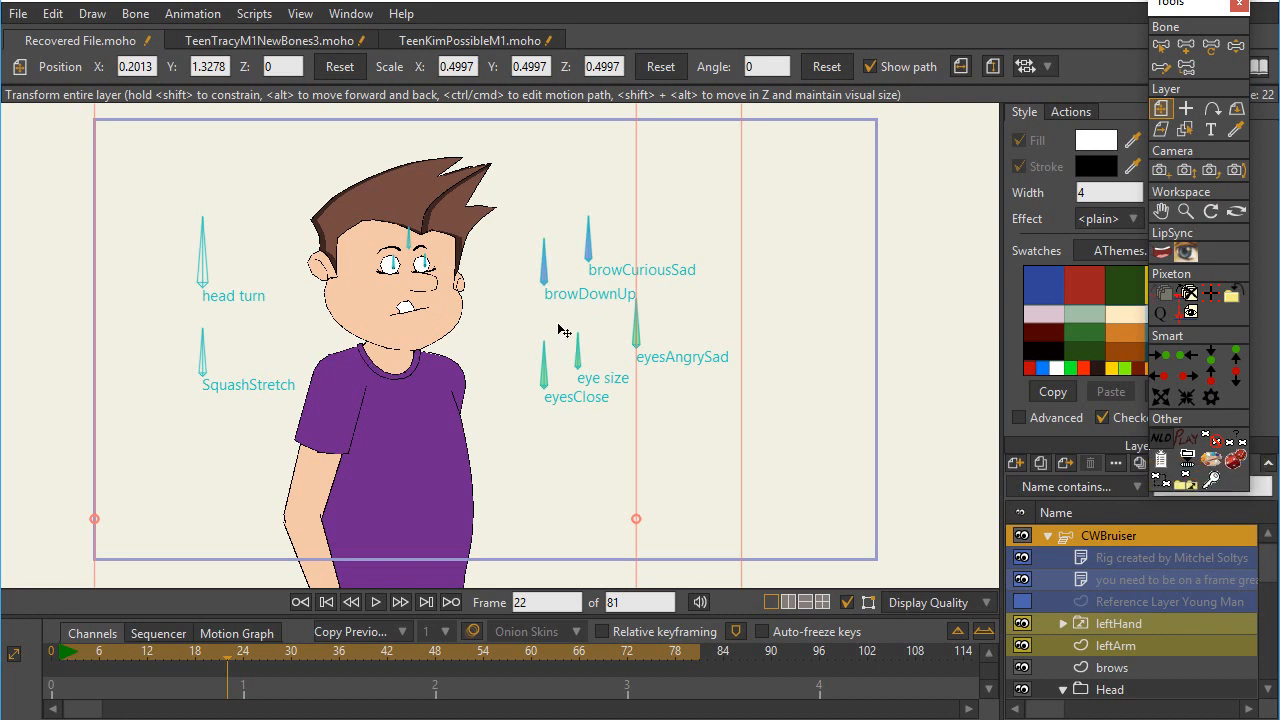
pyautogui.hotkey('ctrl', 'Tab')
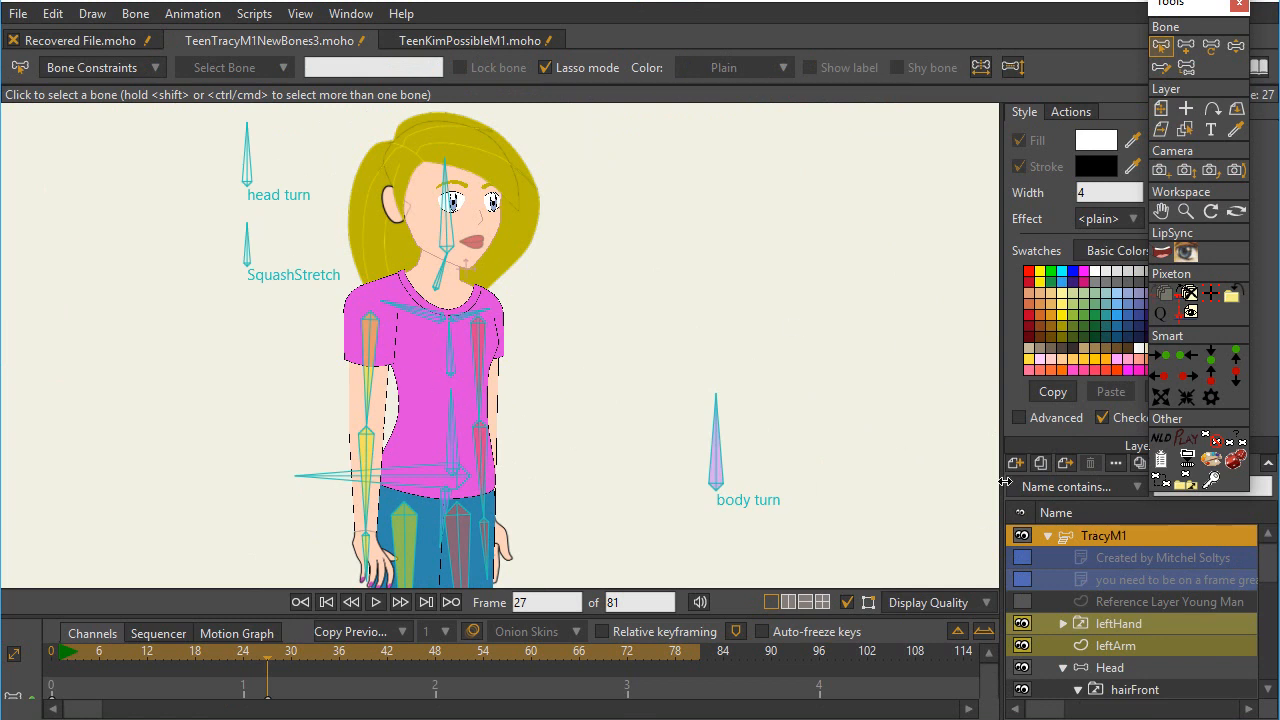
# - Compare the facial control bones of the Head layer with the body bones of the TracyM1 layer
pyautogui.click(1110, 668)
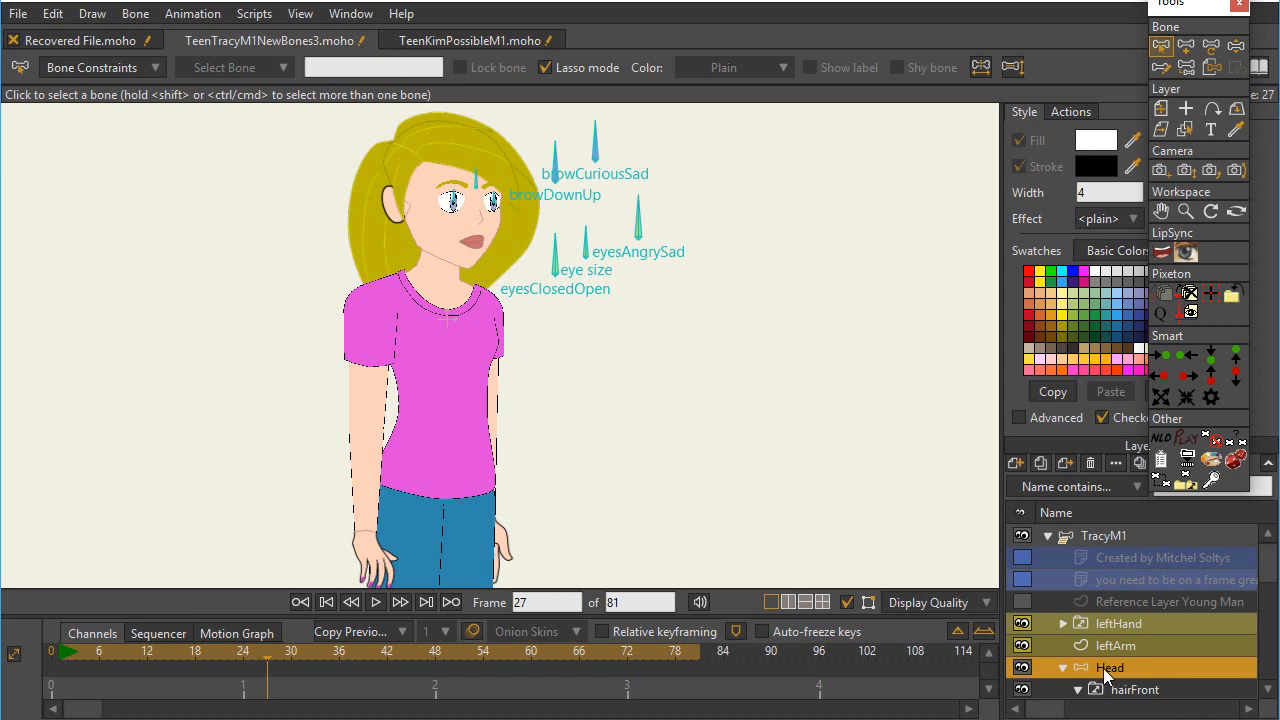
pyautogui.click(1126, 533)
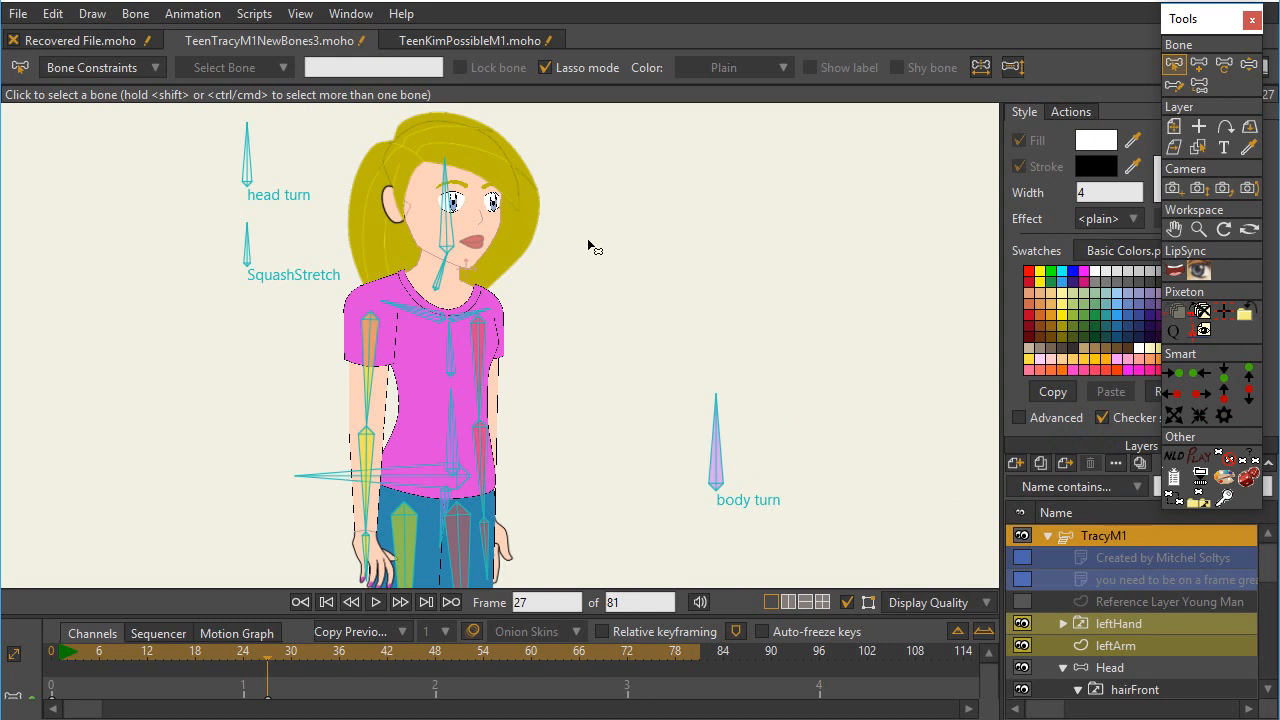
pyautogui.click(1113, 665)
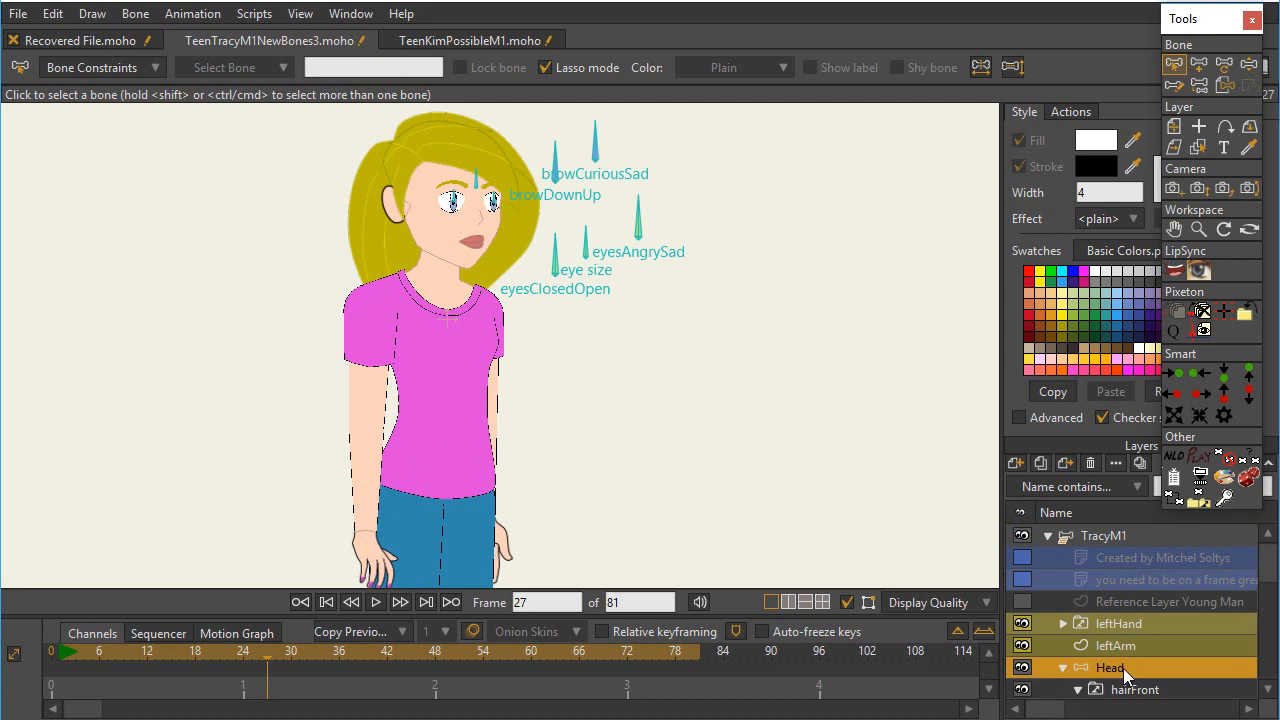
pyautogui.click(1105, 539)
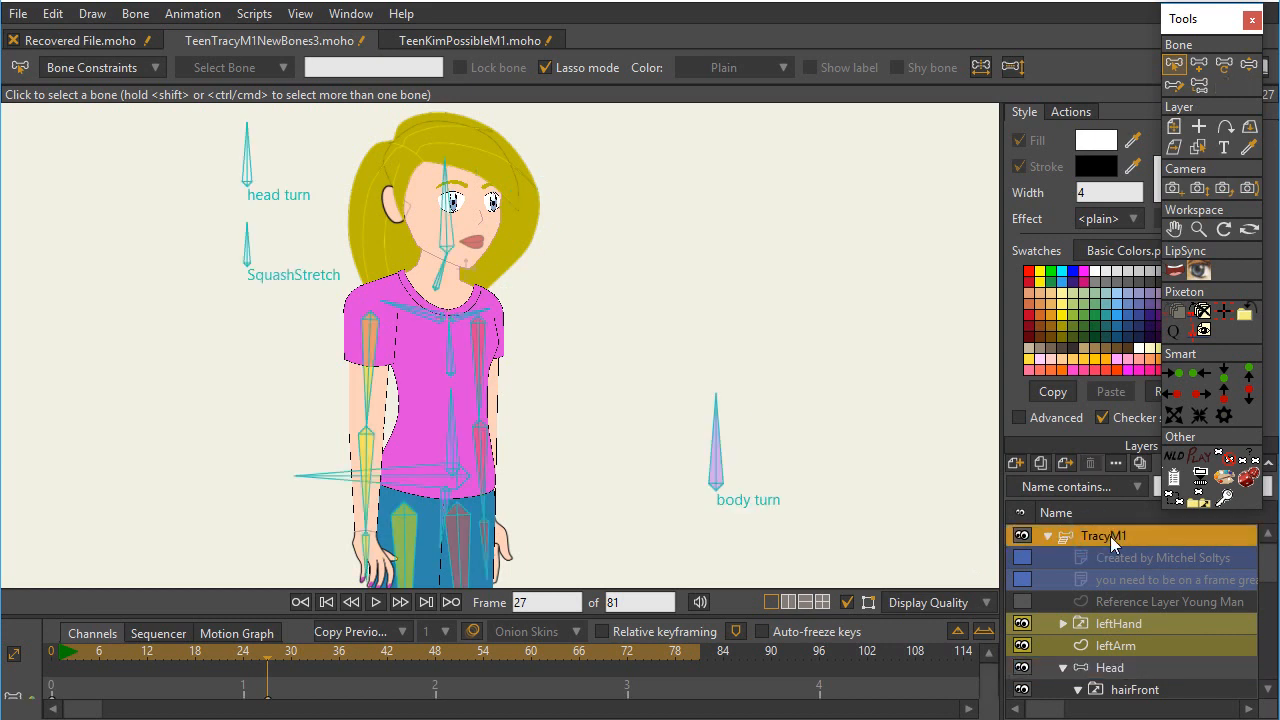
# - Open the Quick Settings of the TracyM1 layer, shifting the program window to make the whole popup fit
pyautogui.rightClick(1110, 536)
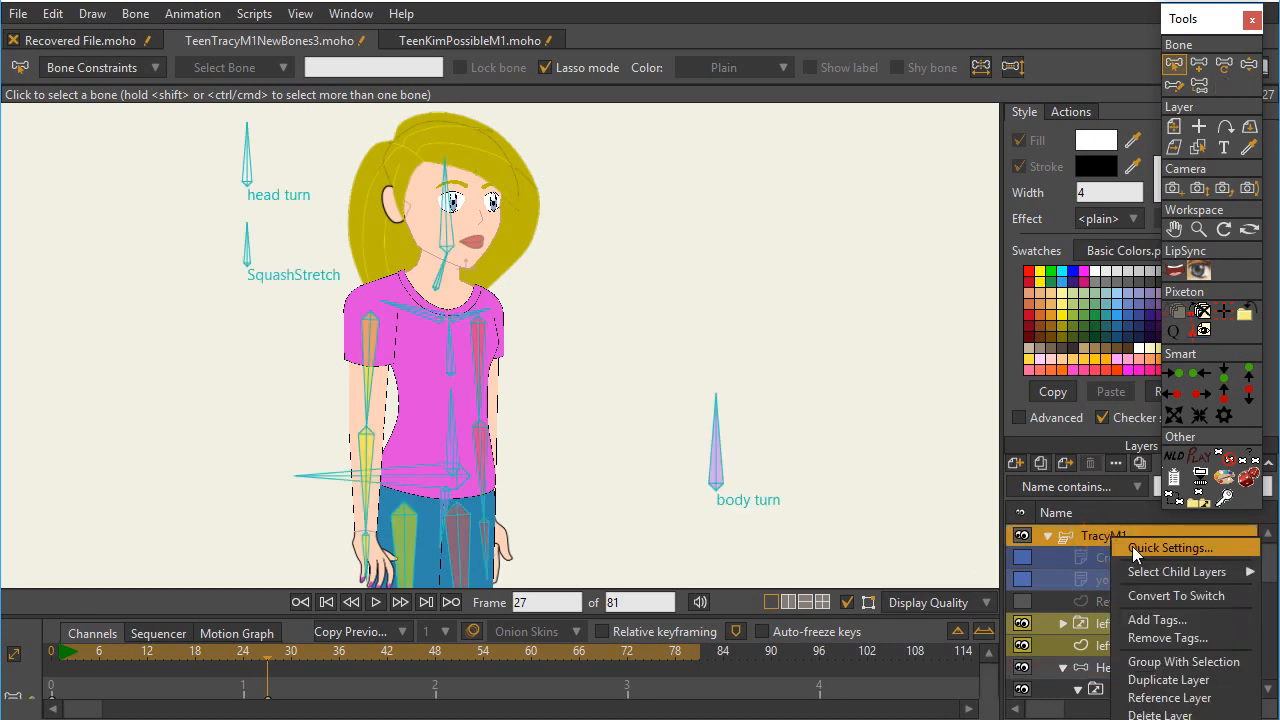
pyautogui.click(1131, 547)
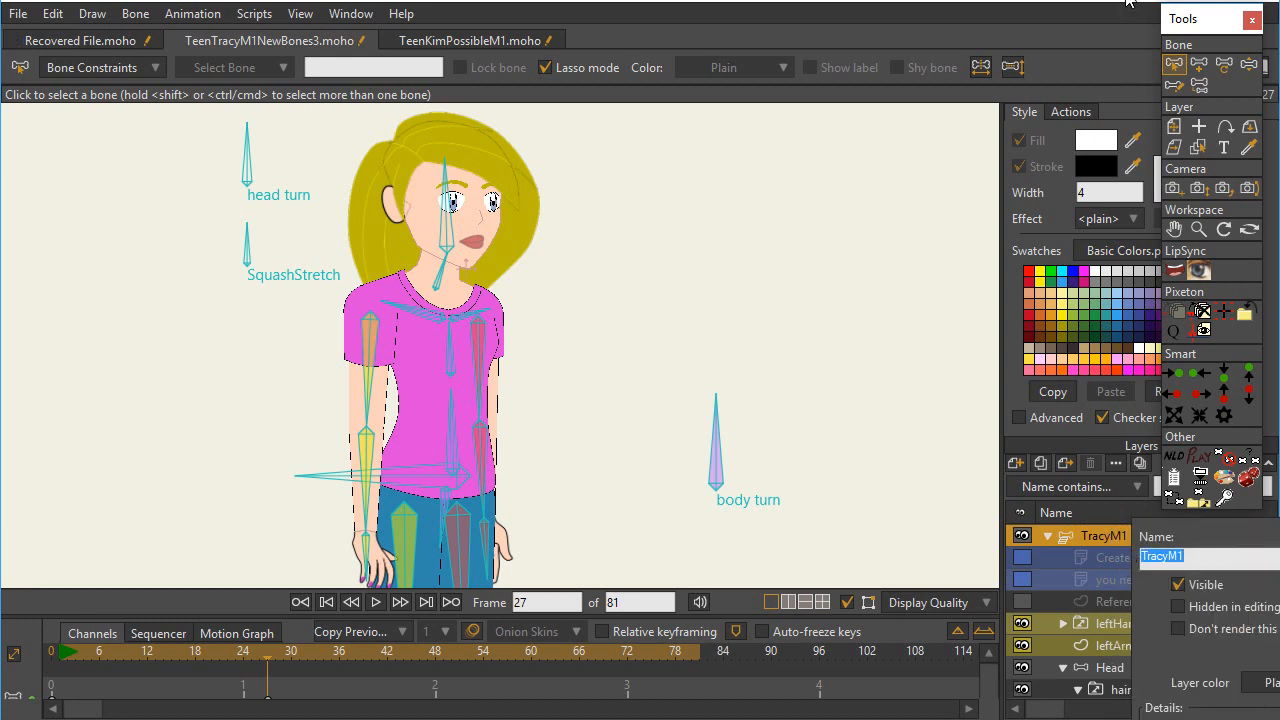
pyautogui.moveTo(1127, 1); pyautogui.dragTo(983, 0)
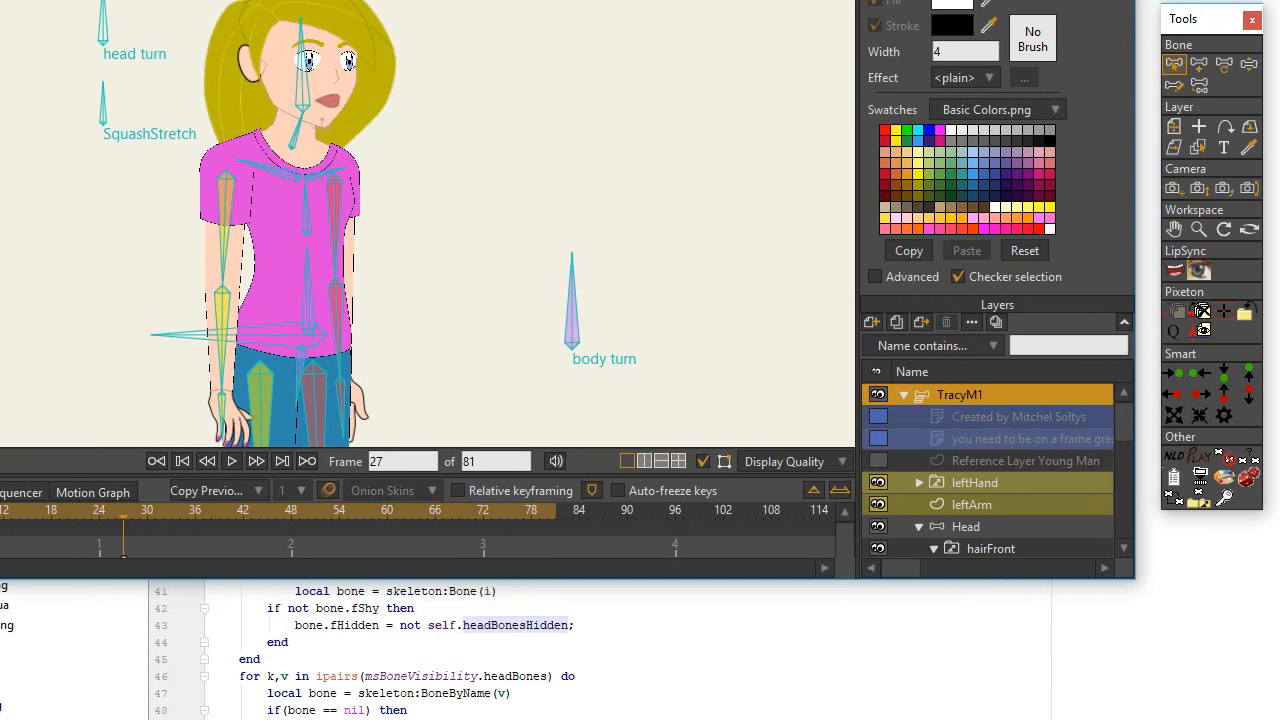
pyautogui.rightClick(1002, 394)
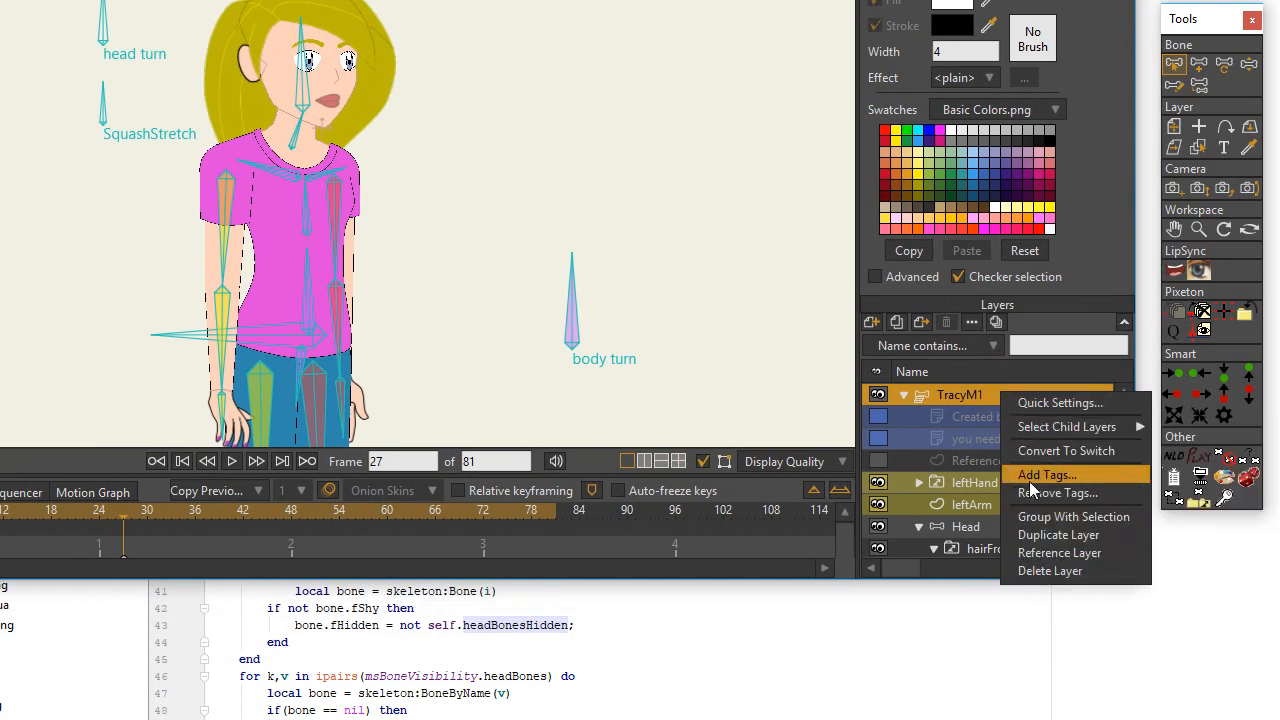
pyautogui.click(1081, 402)
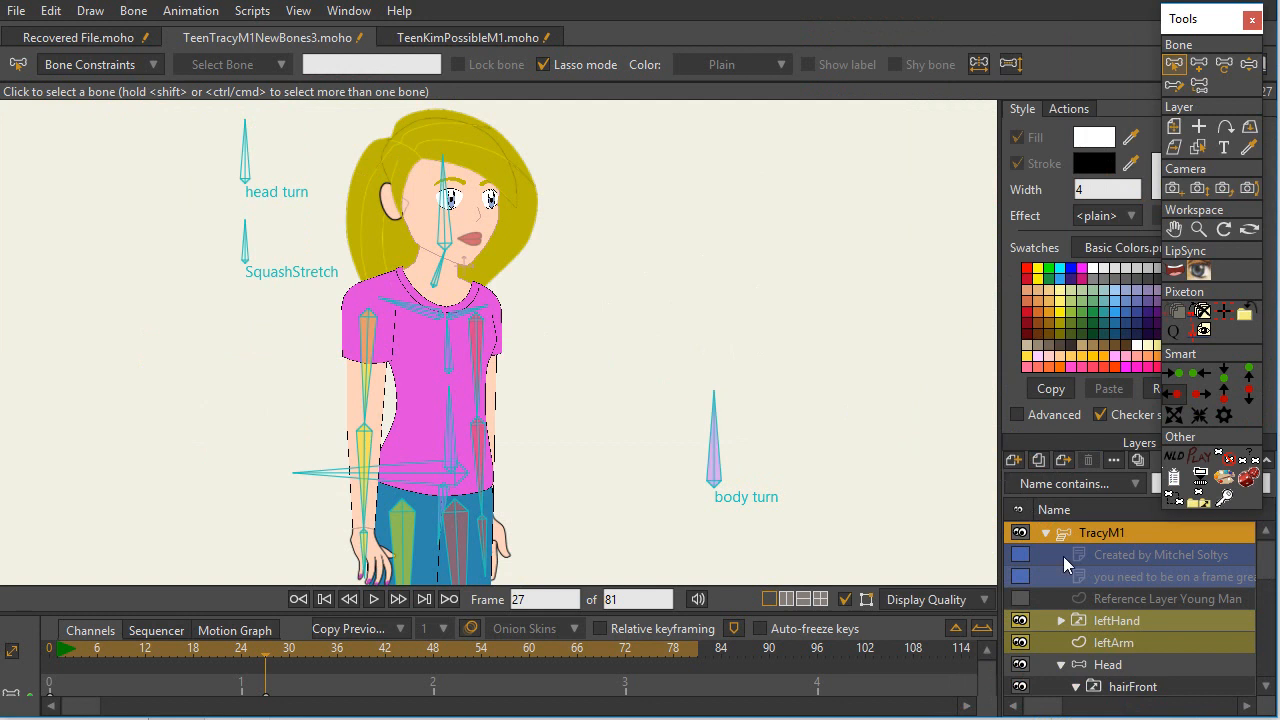
# - Check the Head layer's bones, return to the TracyM1 layer, and enlarge the timeline area to show its bone channels
pyautogui.click(1107, 664)
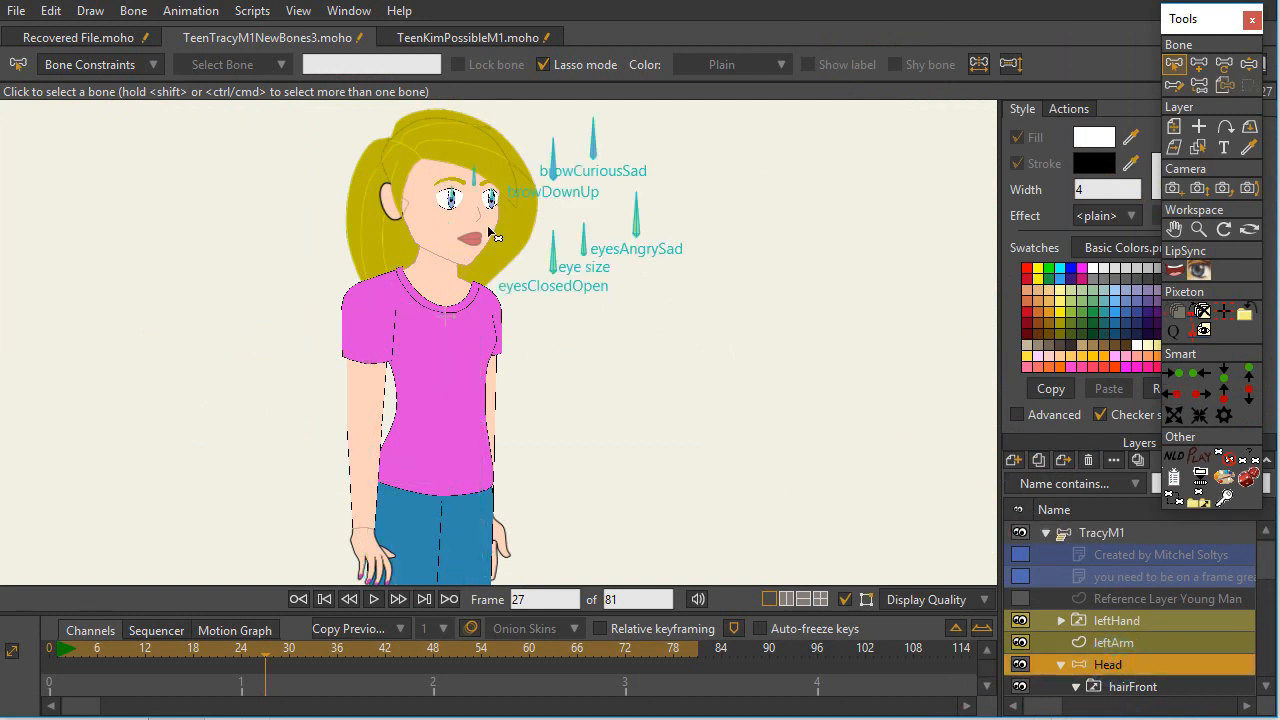
pyautogui.click(1110, 535)
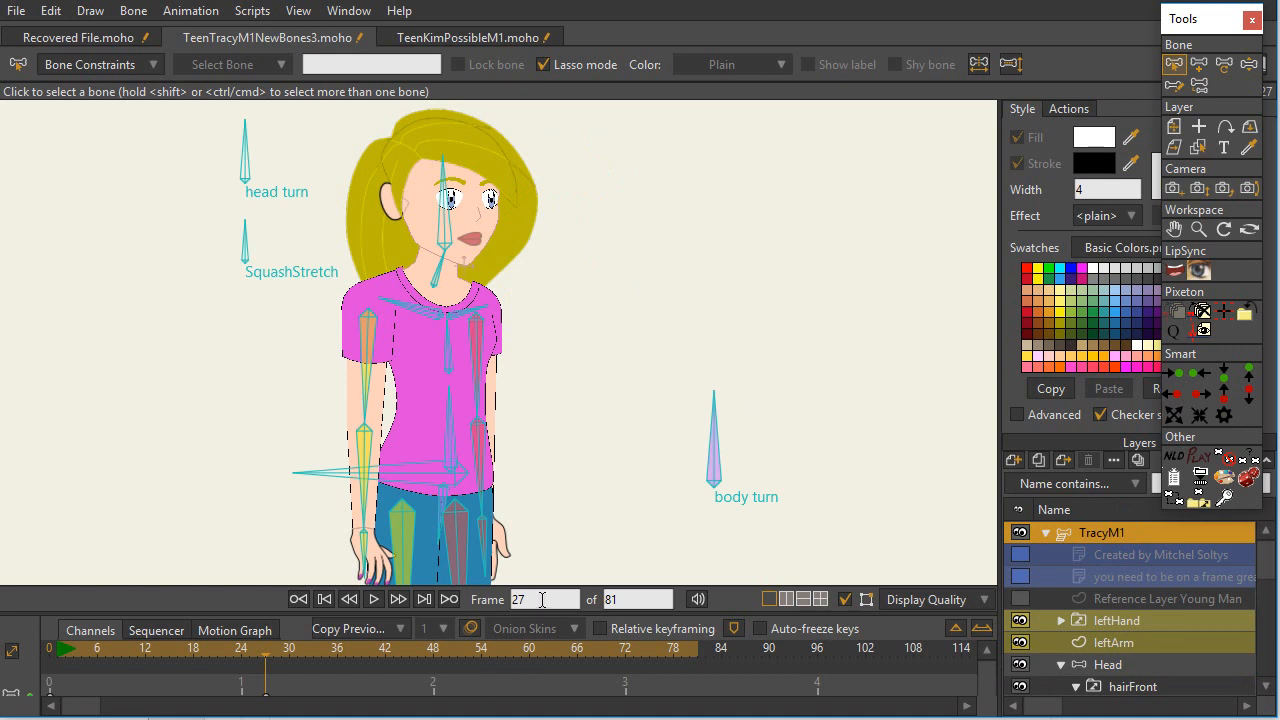
pyautogui.moveTo(542, 614); pyautogui.dragTo(556, 556)
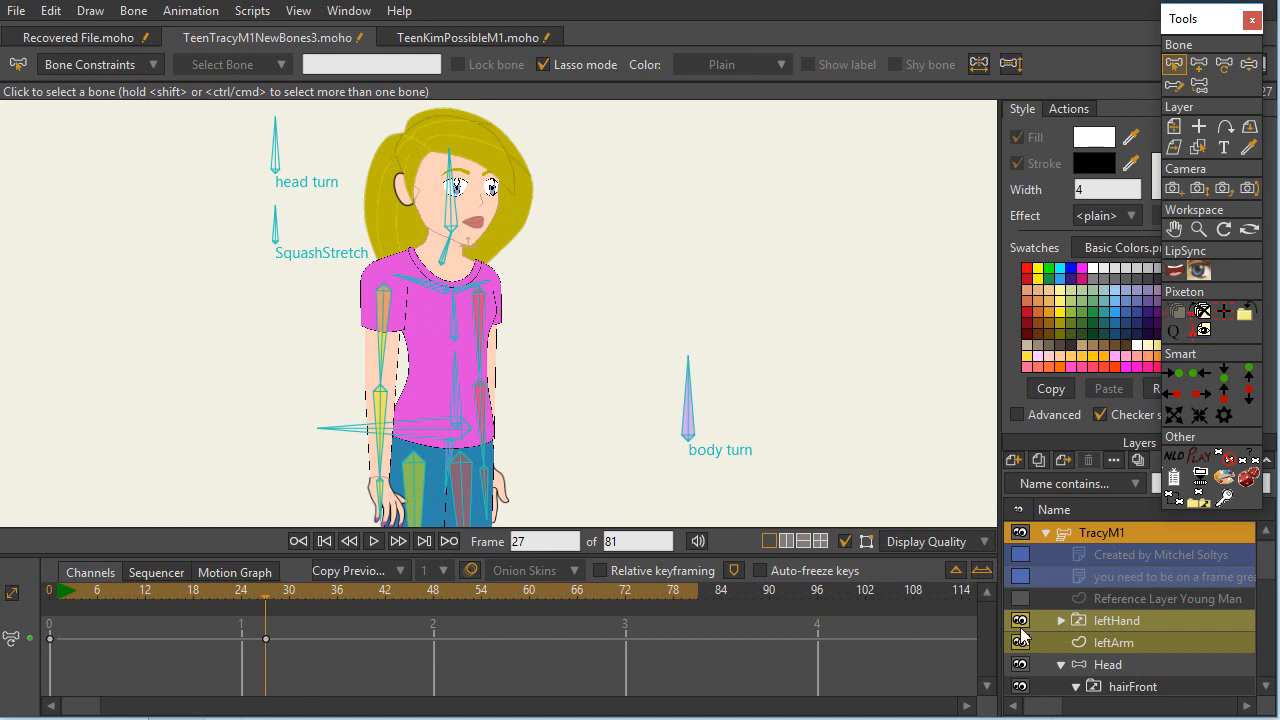
# - Rotate the eyesAngrySad bone of the Head layer clockwise at frame 27 using Manipulate Bones
pyautogui.click(1104, 666)
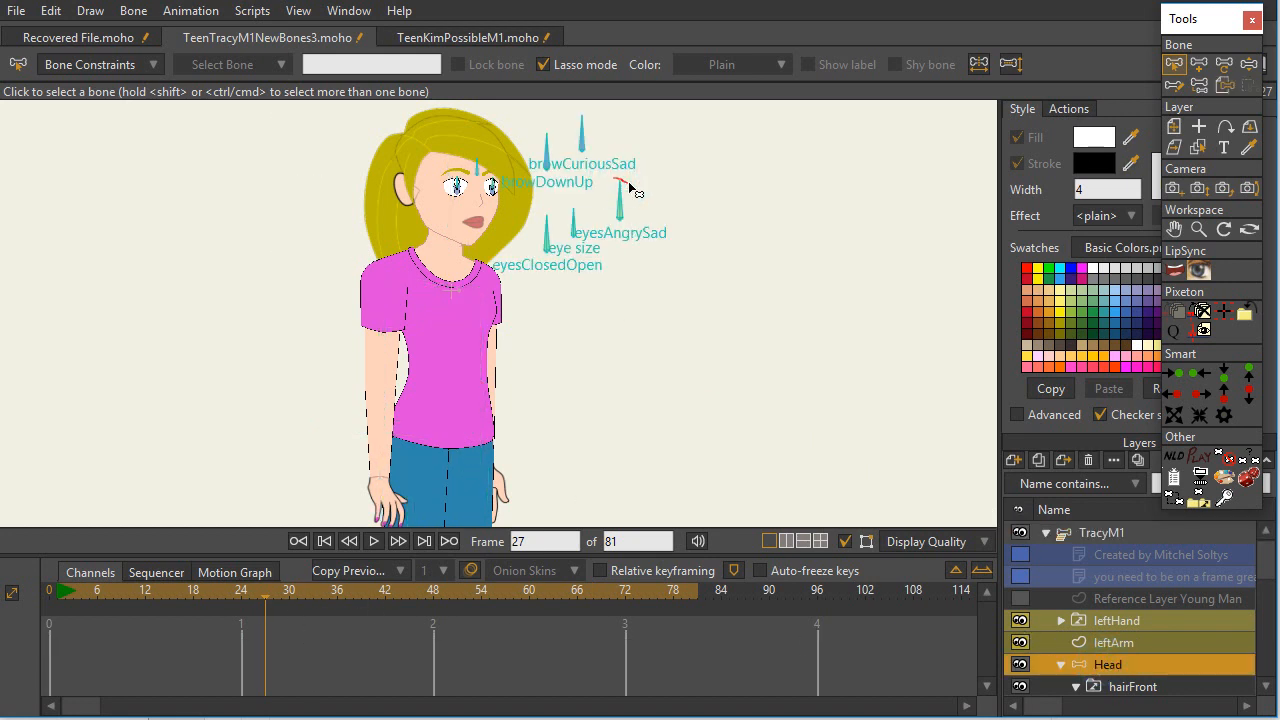
pyautogui.click(1248, 63)
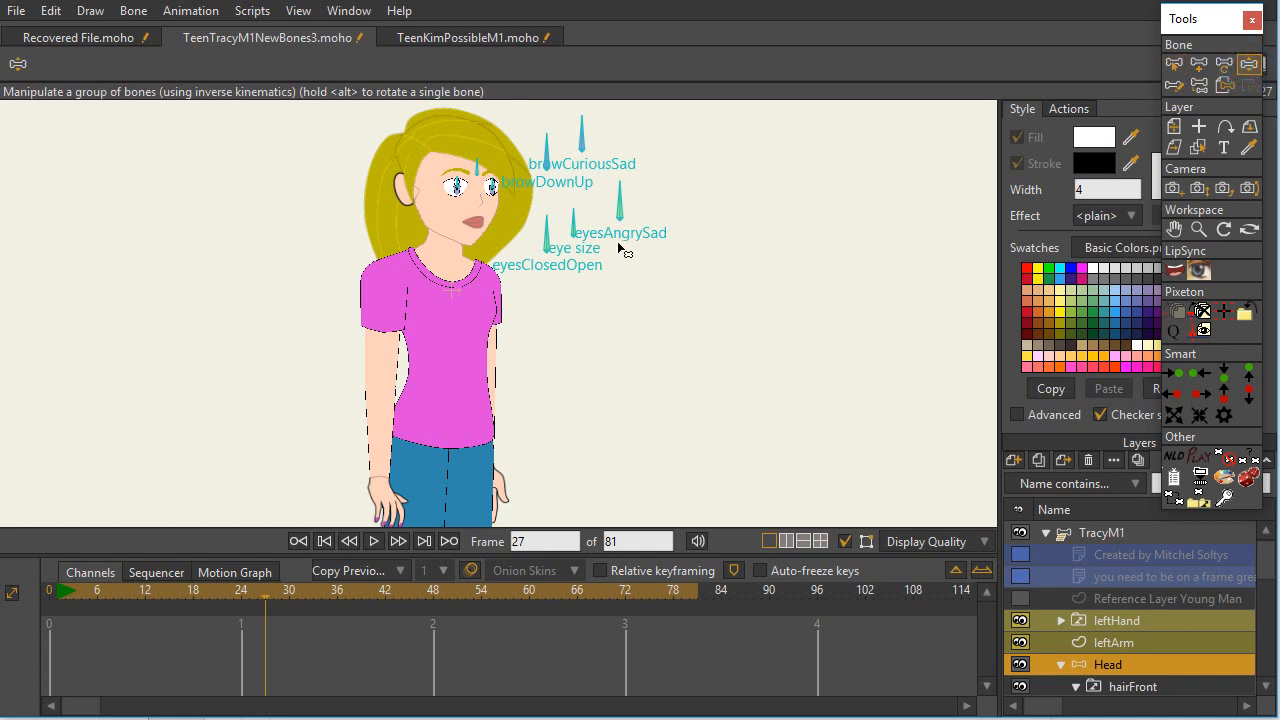
pyautogui.moveTo(624, 202); pyautogui.dragTo(641, 196)
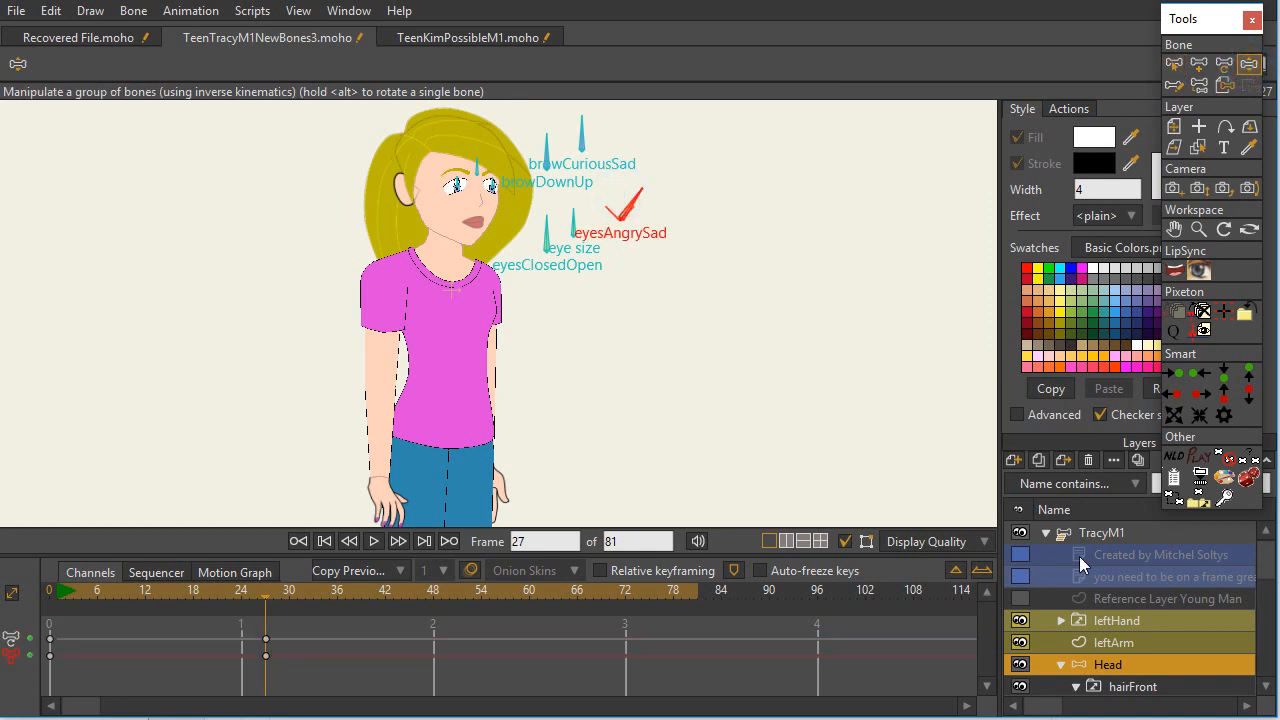
# - Compare the bone keyframes of the TracyM1 layer with those of the Head layer
pyautogui.click(1108, 533)
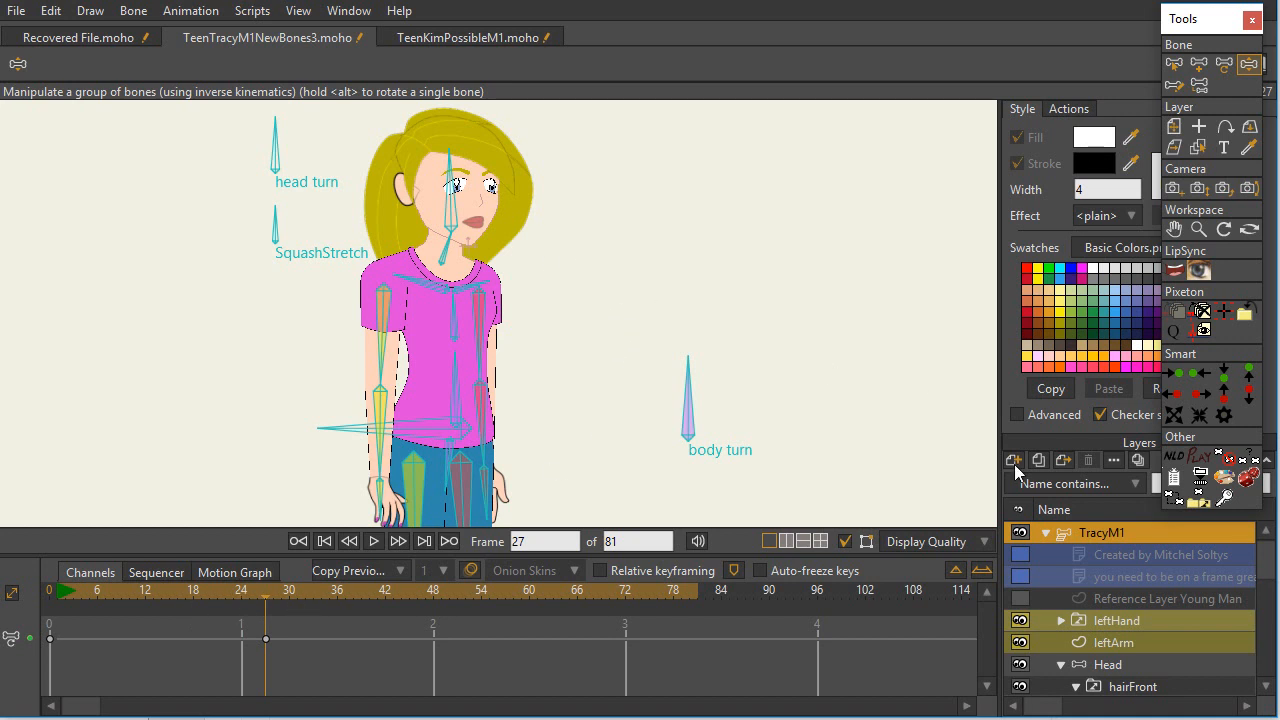
pyautogui.click(1136, 664)
pyautogui.click(1140, 534)
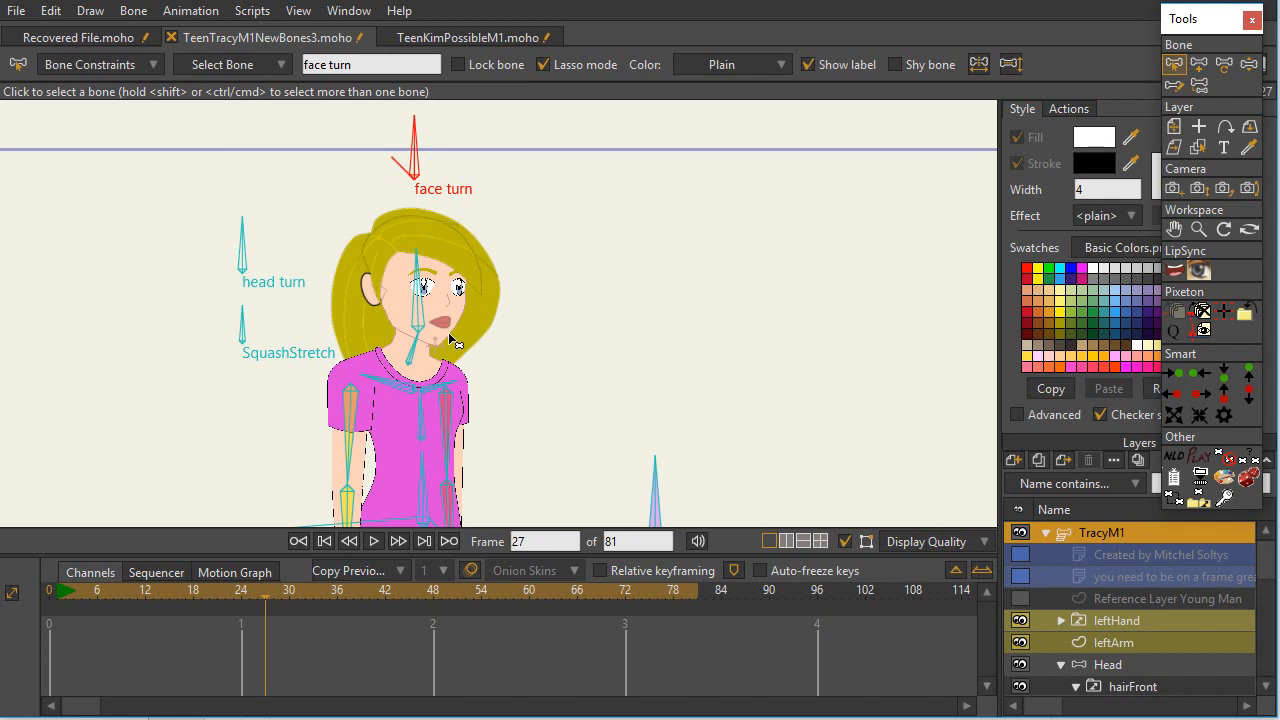
# - Swing the face turn bone of the TracyM1 layer at frame 27 using Manipulate Bones
pyautogui.click(1249, 63)
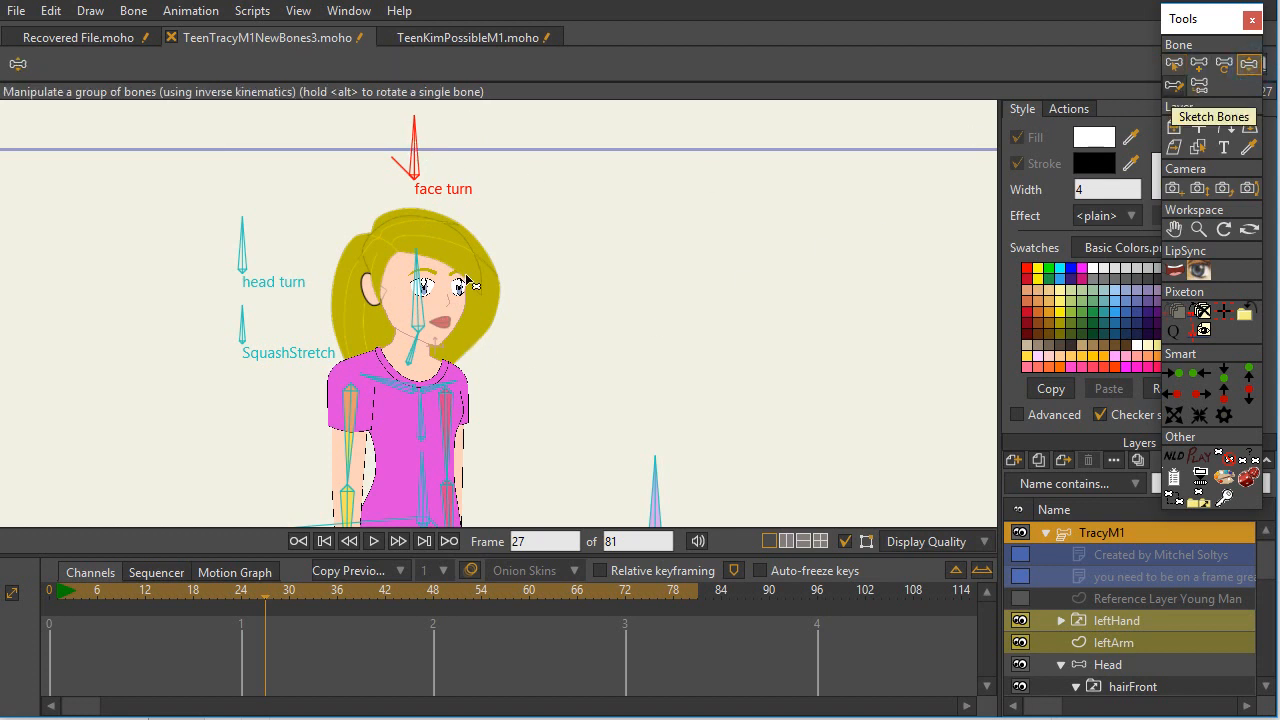
pyautogui.moveTo(420, 134); pyautogui.dragTo(460, 140)
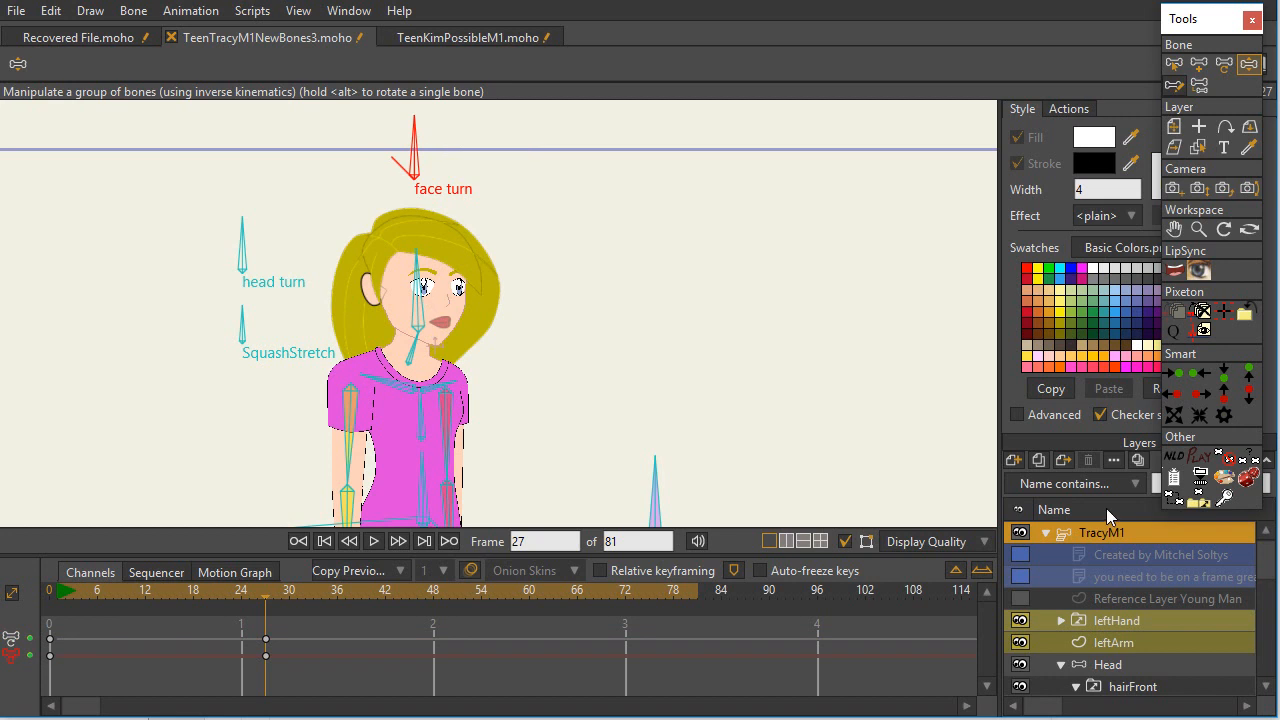
# - Open the face turn smart bone action, moving the floating Tools palette aside to reach the actions list
pyautogui.click(1062, 107)
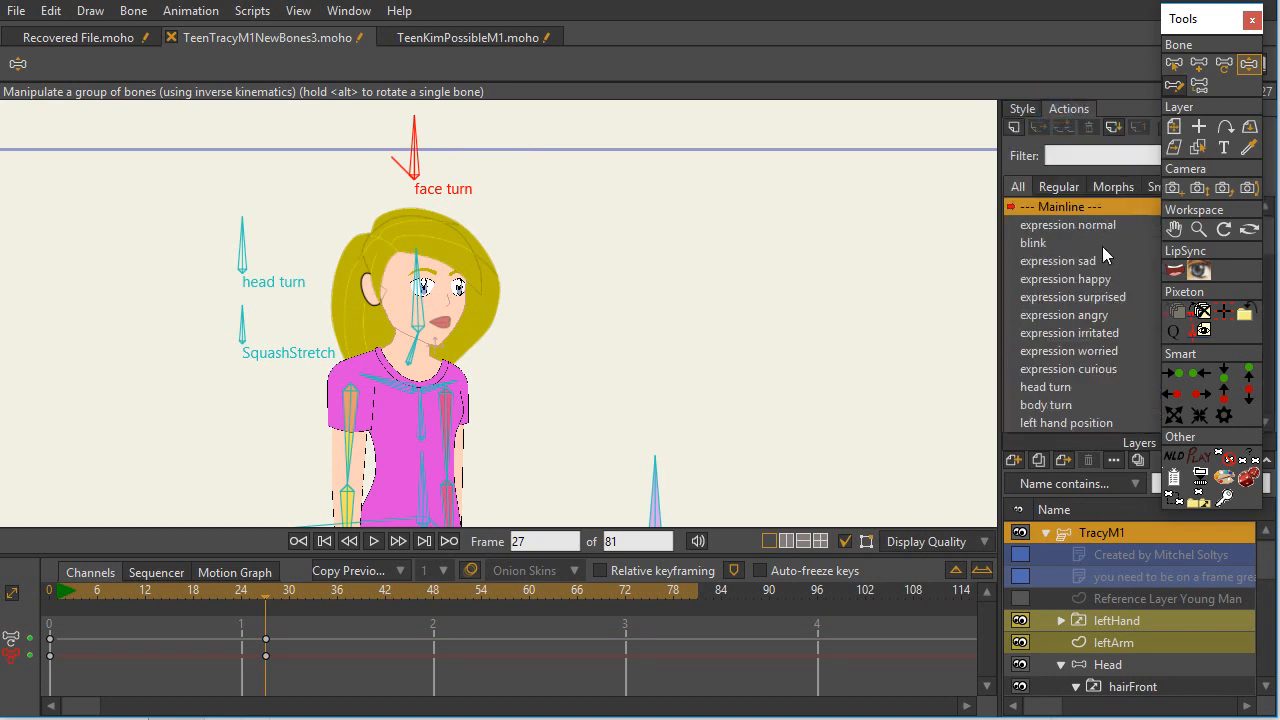
pyautogui.moveTo(1213, 27); pyautogui.dragTo(1176, 29)
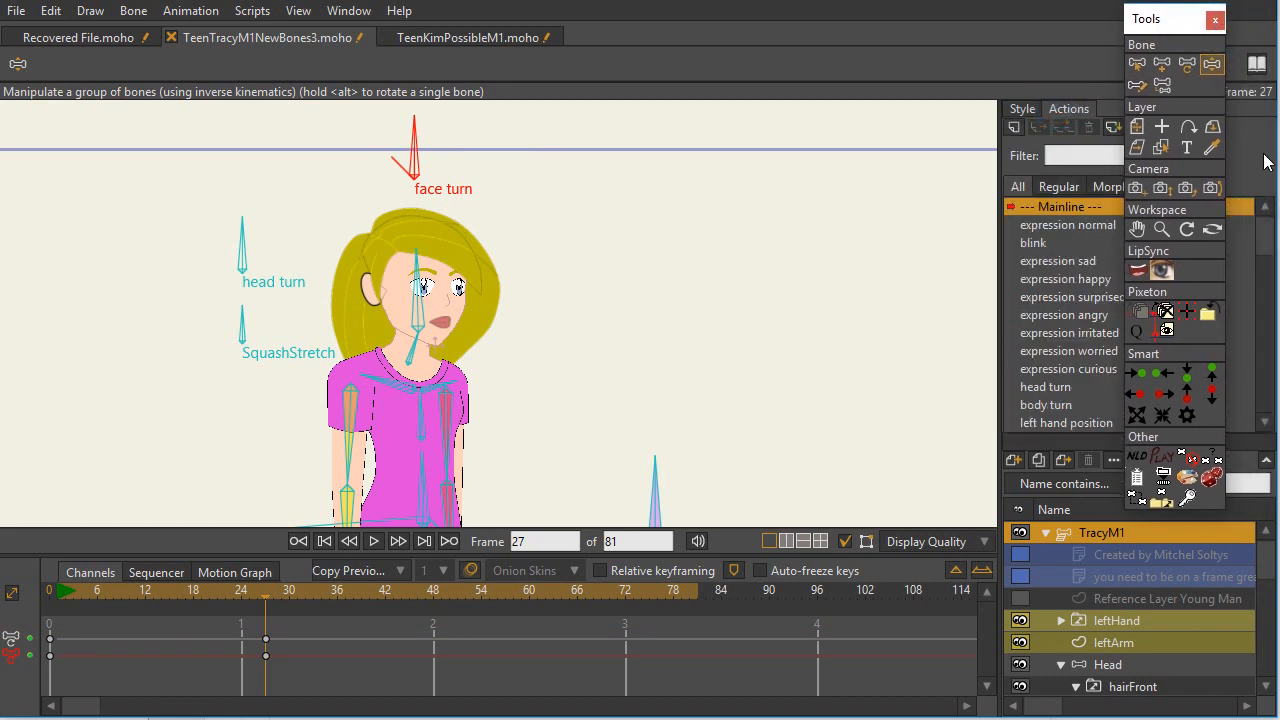
pyautogui.moveTo(1267, 244); pyautogui.dragTo(1268, 432)
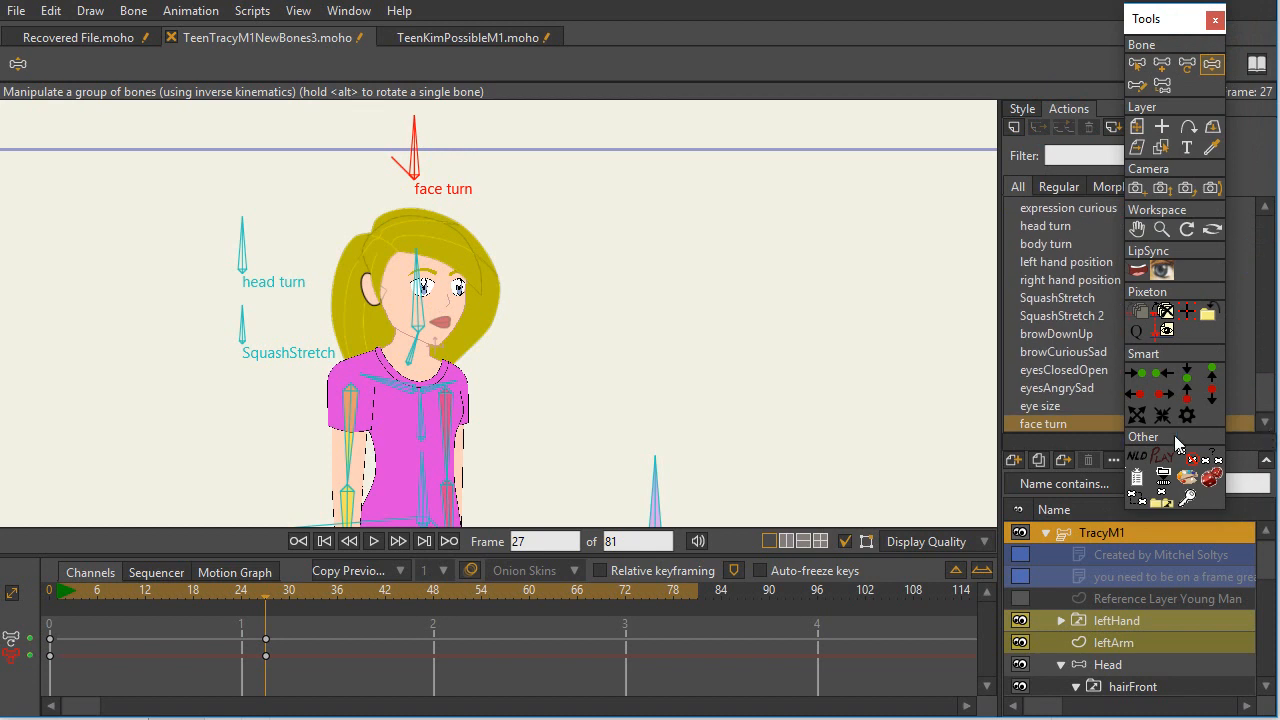
pyautogui.doubleClick(1049, 425)
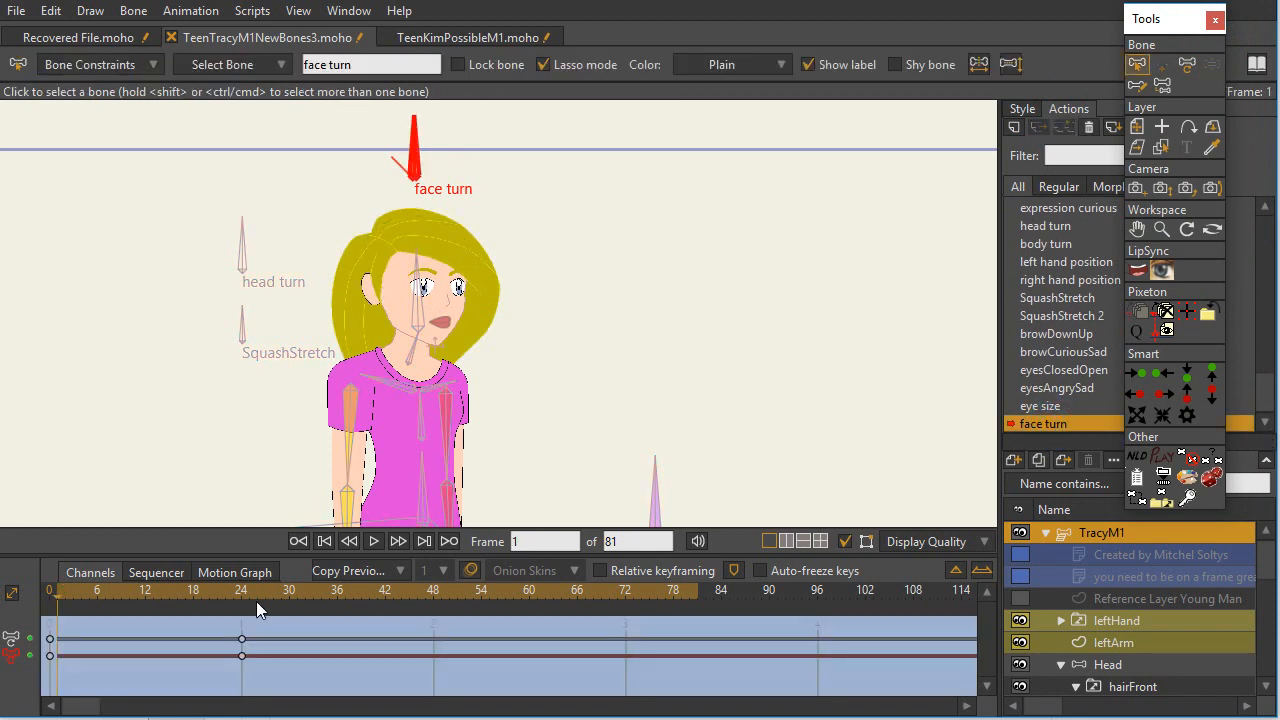
# - Scrub through the face turn action to its last keyframe, and test the face turn bone again in the Mainline
pyautogui.moveTo(57, 591); pyautogui.dragTo(251, 634)
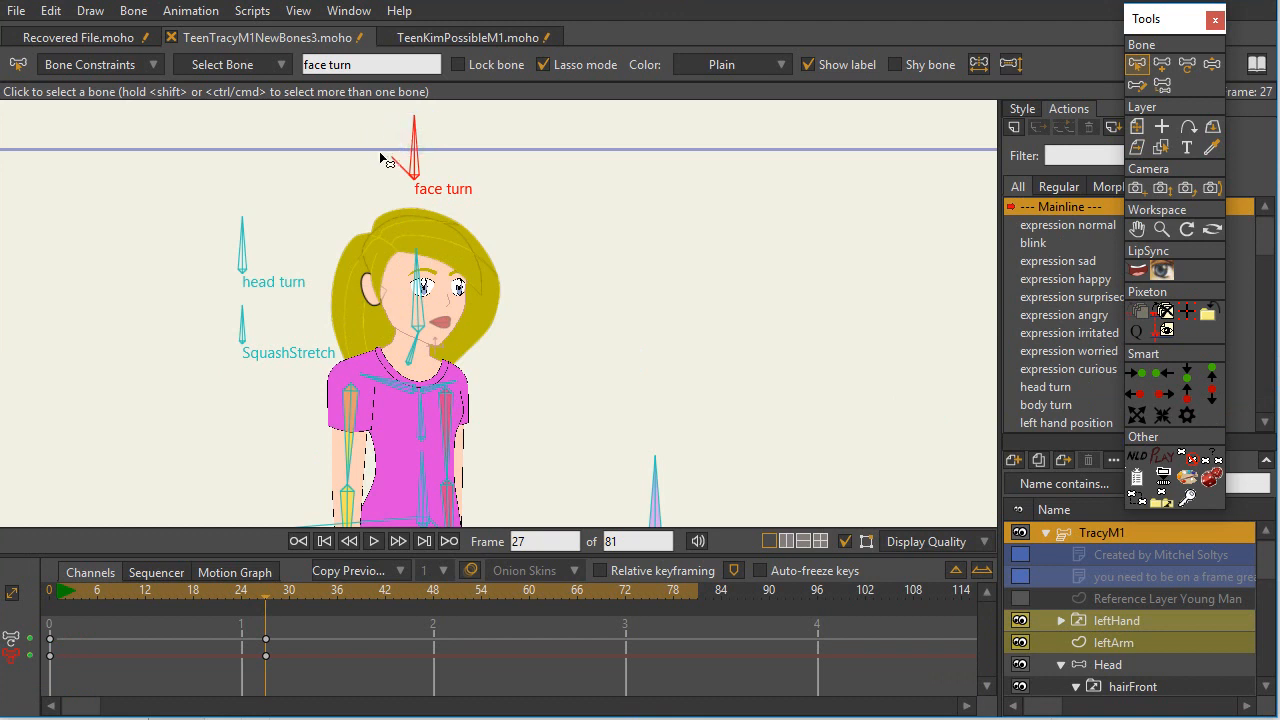
pyautogui.moveTo(409, 137); pyautogui.dragTo(442, 141)
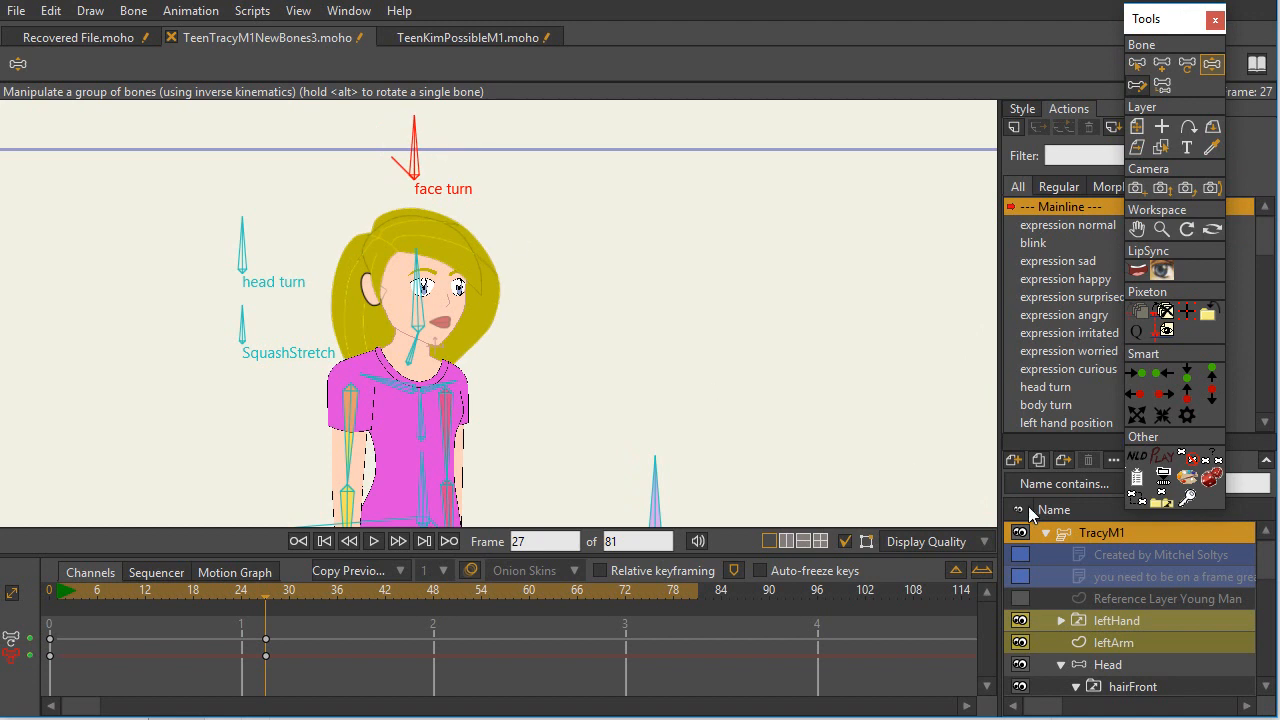
# - Examine the layer hierarchy inside TracyM1 with the Head bone layer collapsed
pyautogui.scroll(-4, 1127, 598)
pyautogui.scroll(3, 1100, 580)
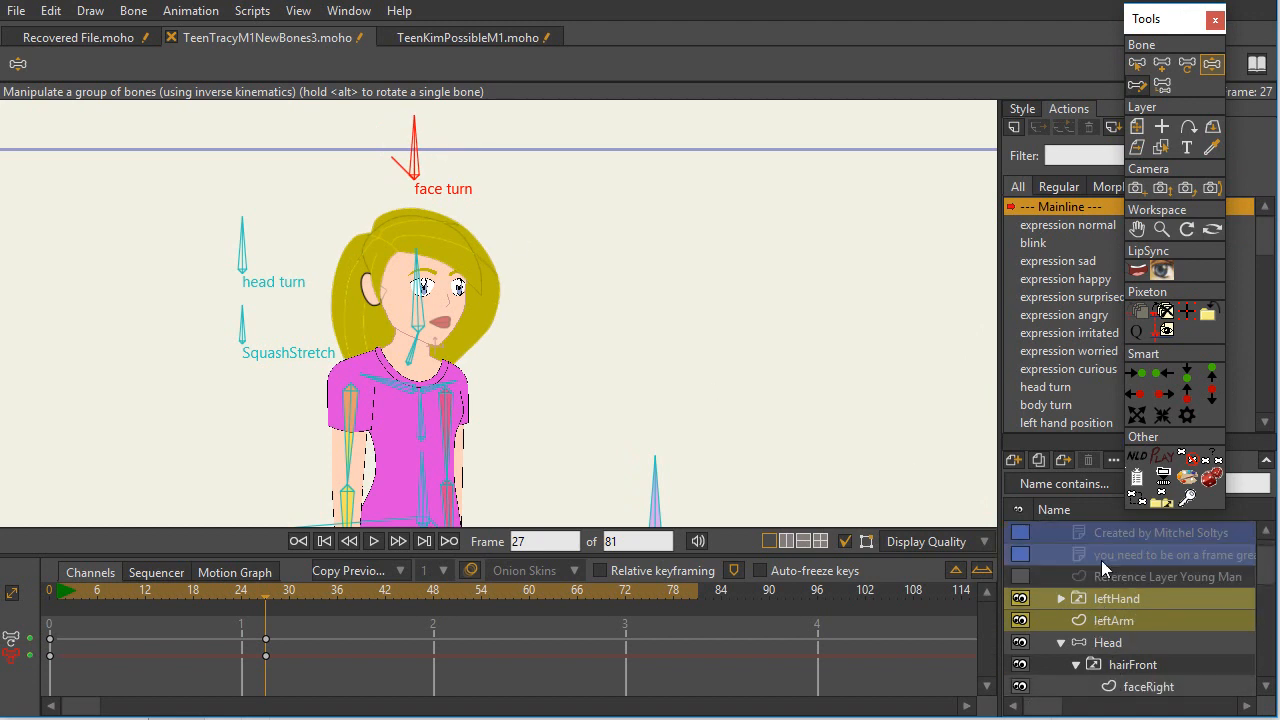
pyautogui.scroll(1, 1081, 556)
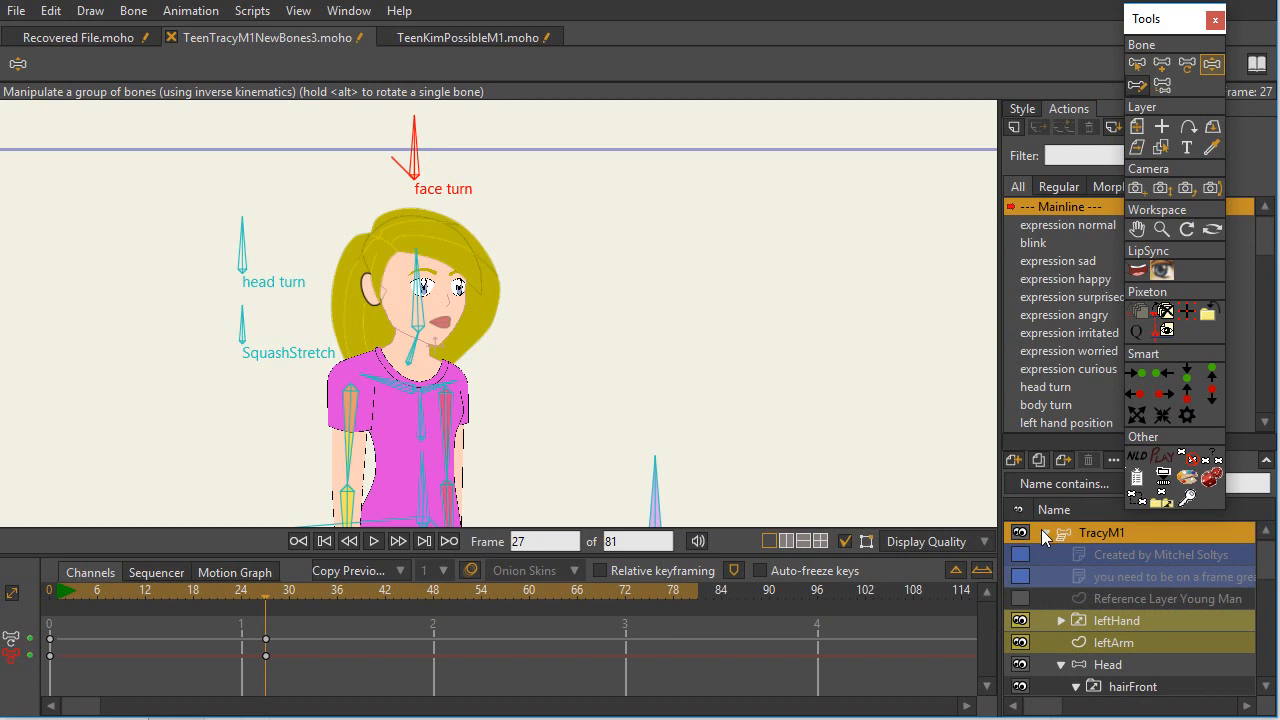
pyautogui.click(1045, 533)
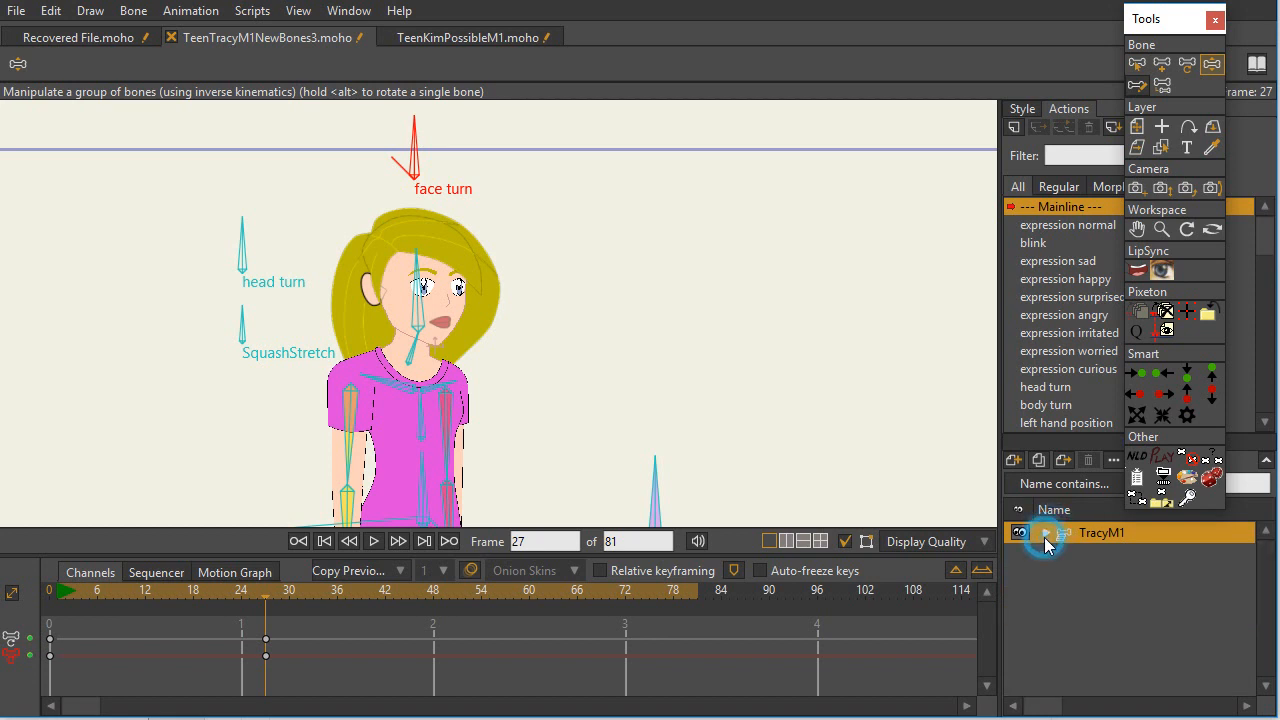
pyautogui.click(1045, 533)
pyautogui.scroll(-2, 1068, 585)
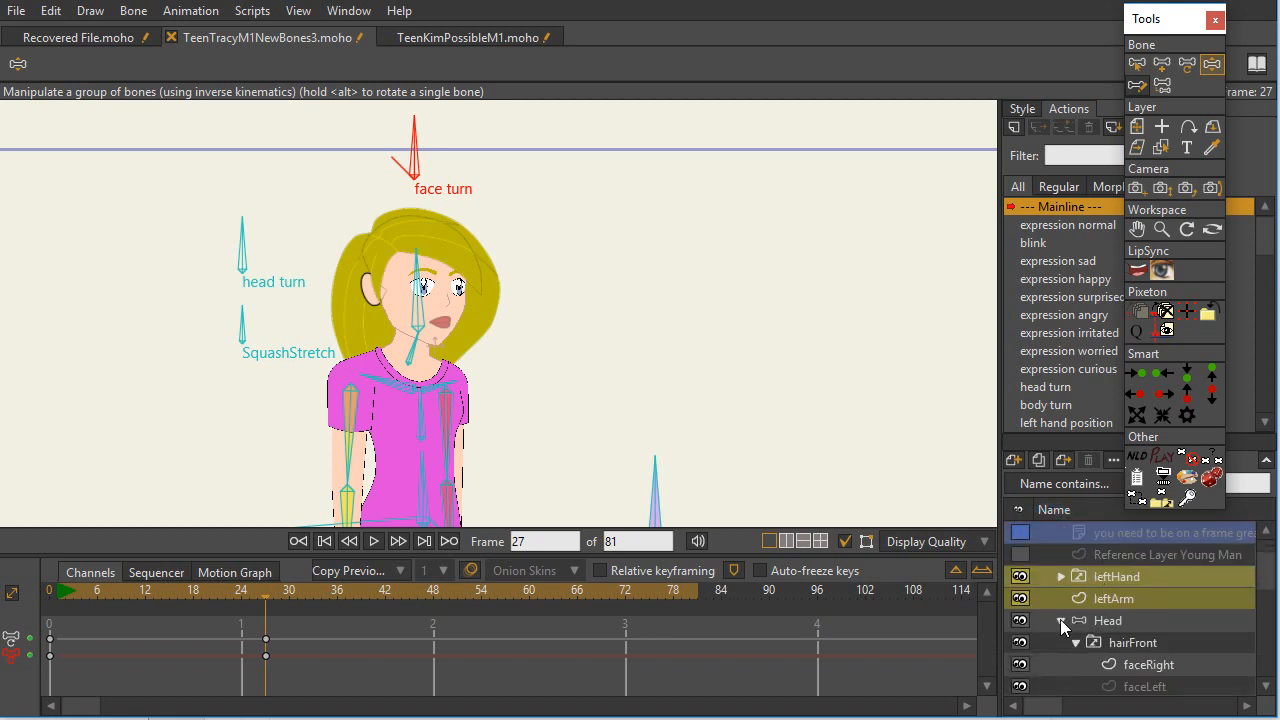
pyautogui.click(1061, 620)
pyautogui.scroll(-4, 1124, 608)
pyautogui.scroll(-1, 1122, 619)
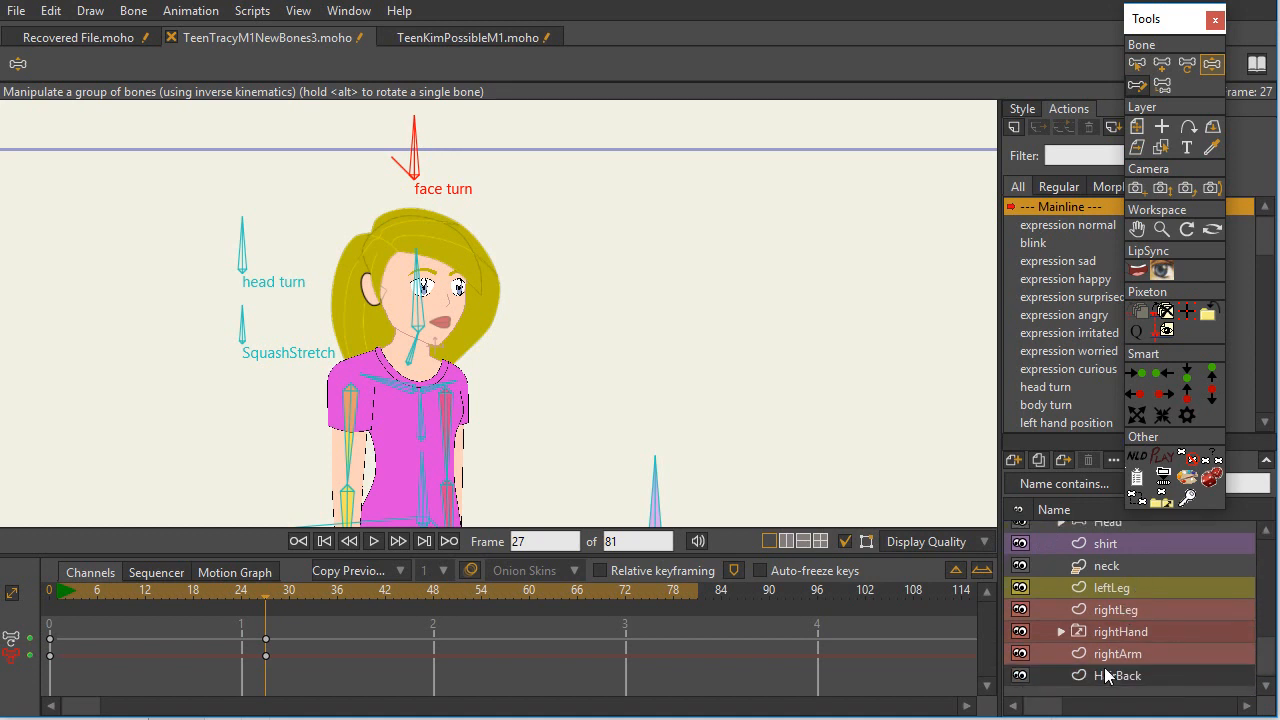
pyautogui.scroll(2, 1116, 660)
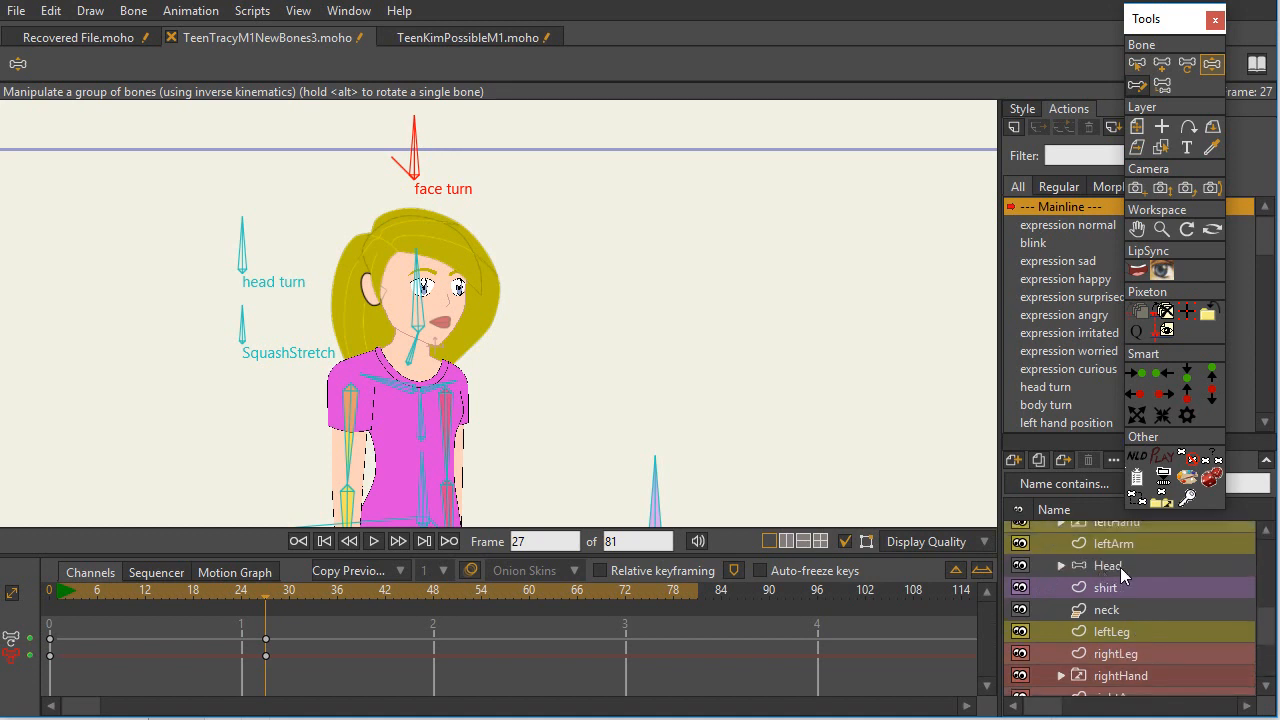
pyautogui.scroll(3, 1128, 565)
pyautogui.scroll(2, 1157, 590)
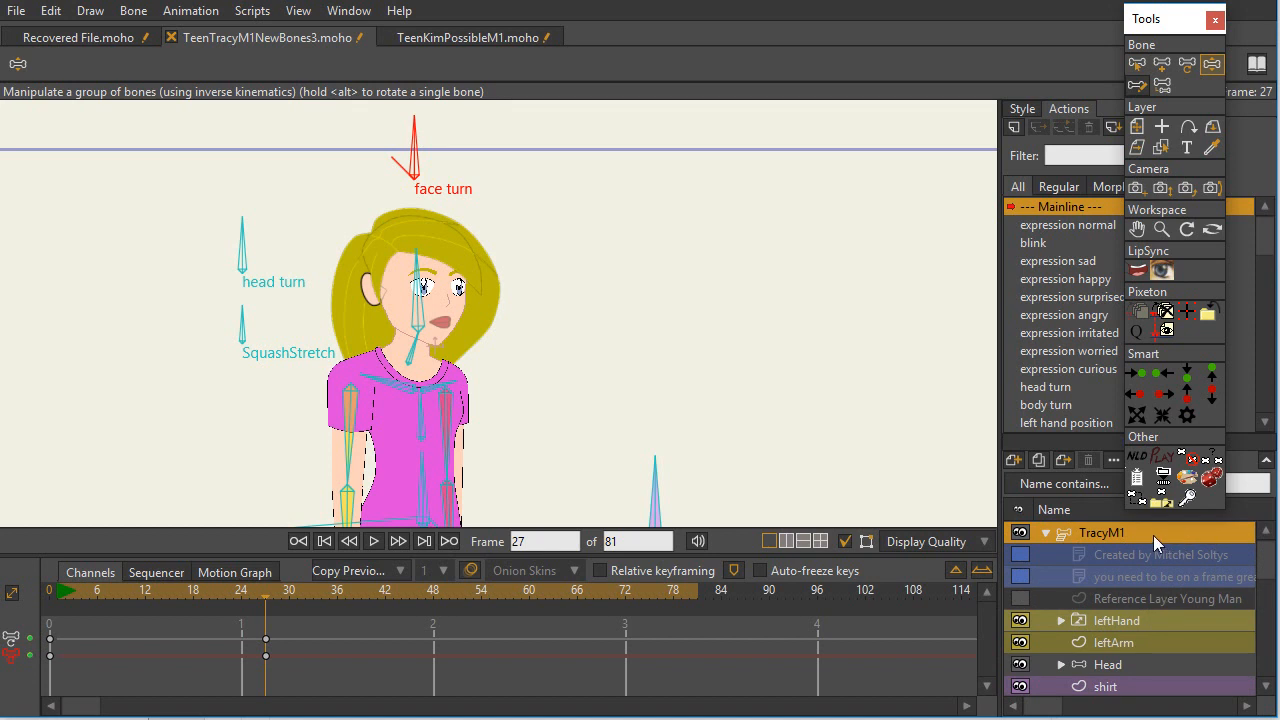
# - Check the nested layer control setting in the bone settings of the TracyM1 layer, and select its nested Head layer
pyautogui.click(1108, 462)
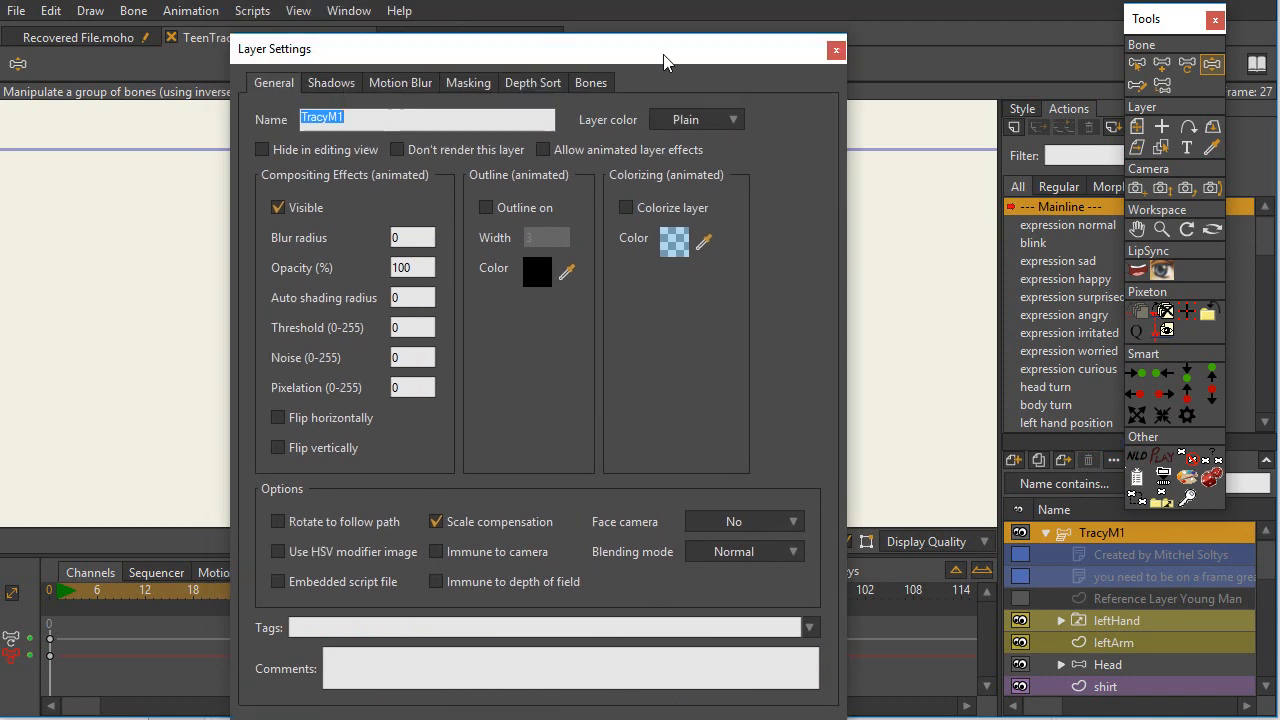
pyautogui.click(598, 82)
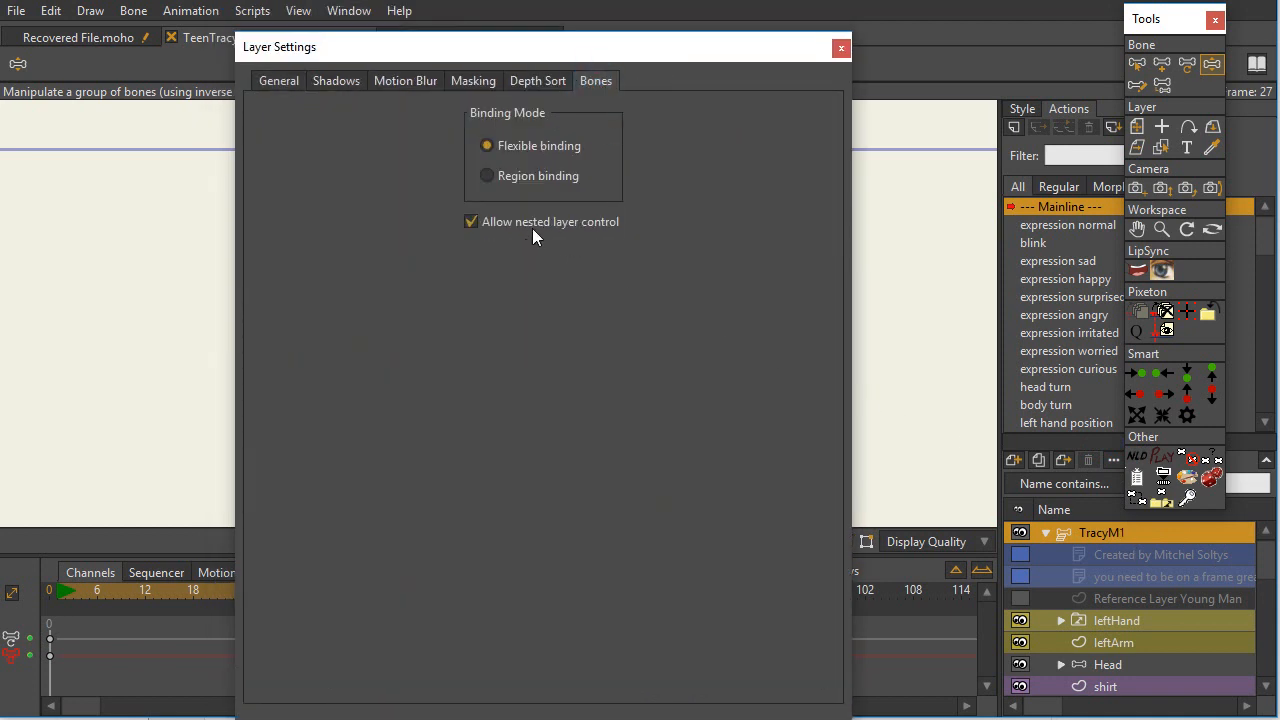
pyautogui.click(1122, 665)
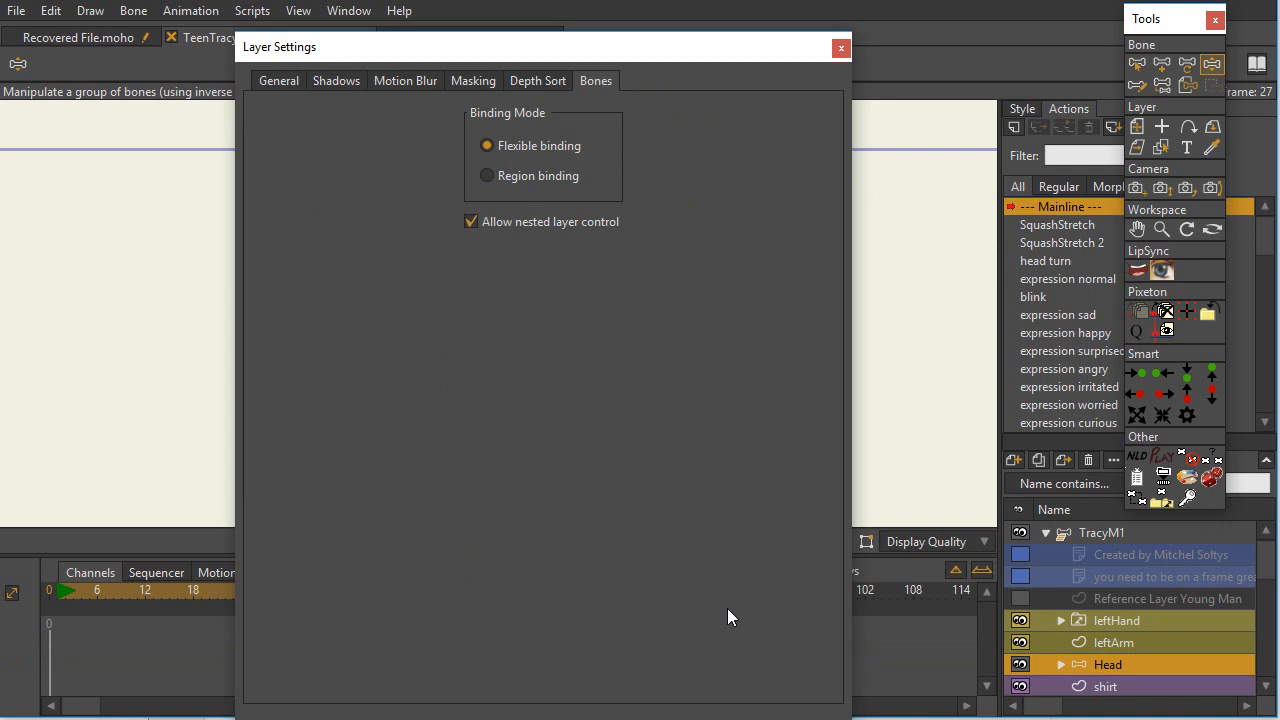
pyautogui.click(842, 49)
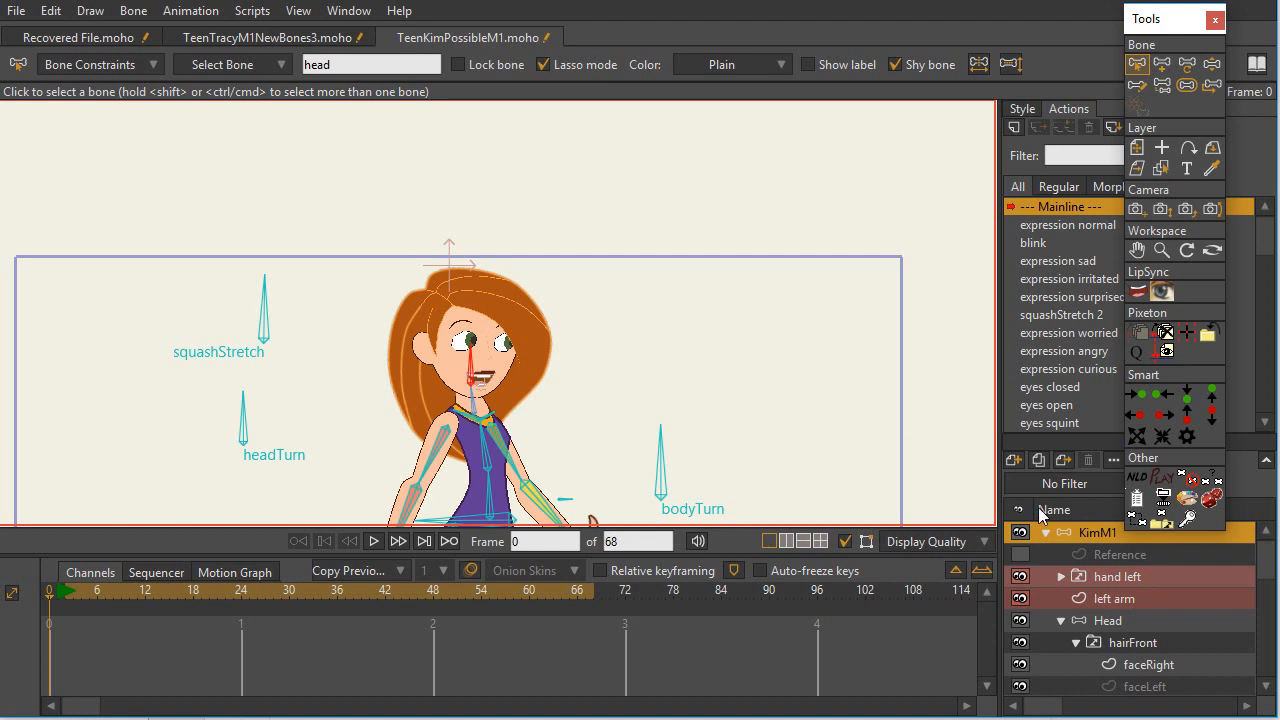
# - Select the Head bone layer in TeenKimPossibleM1.moho and go to frame 11
pyautogui.click(1106, 620)
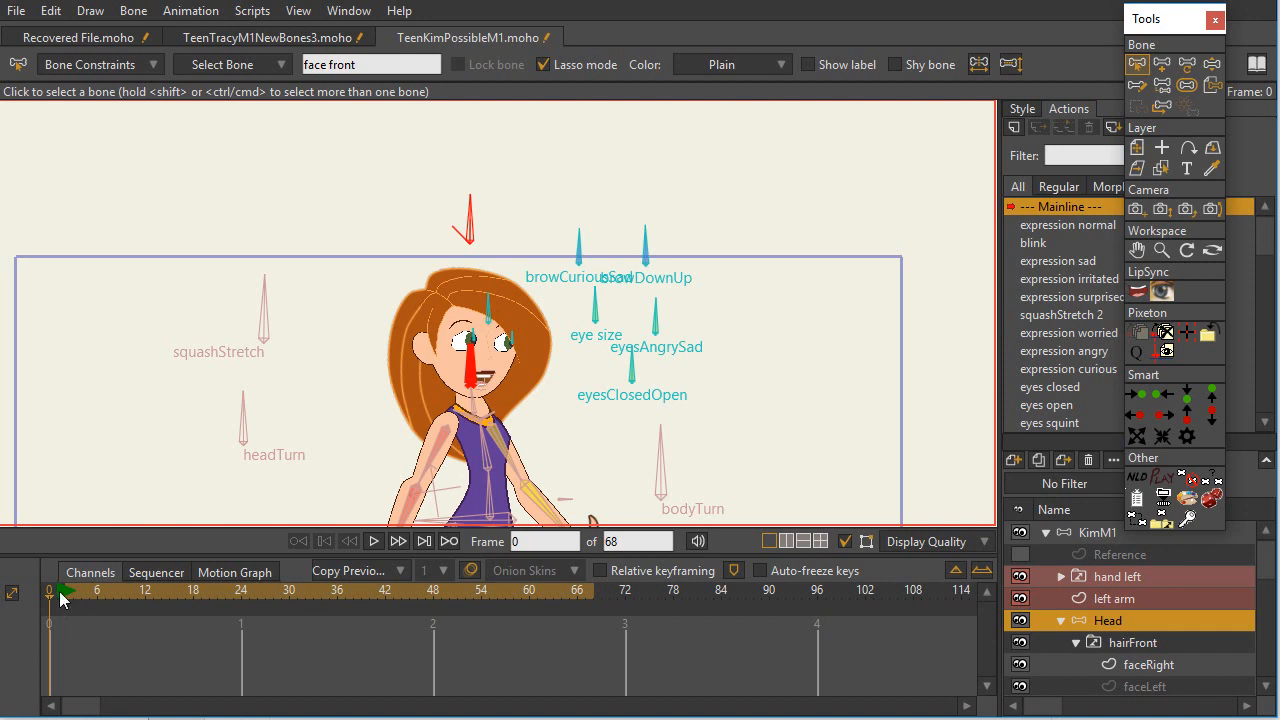
pyautogui.moveTo(62, 594); pyautogui.dragTo(98, 612)
pyautogui.click(143, 614)
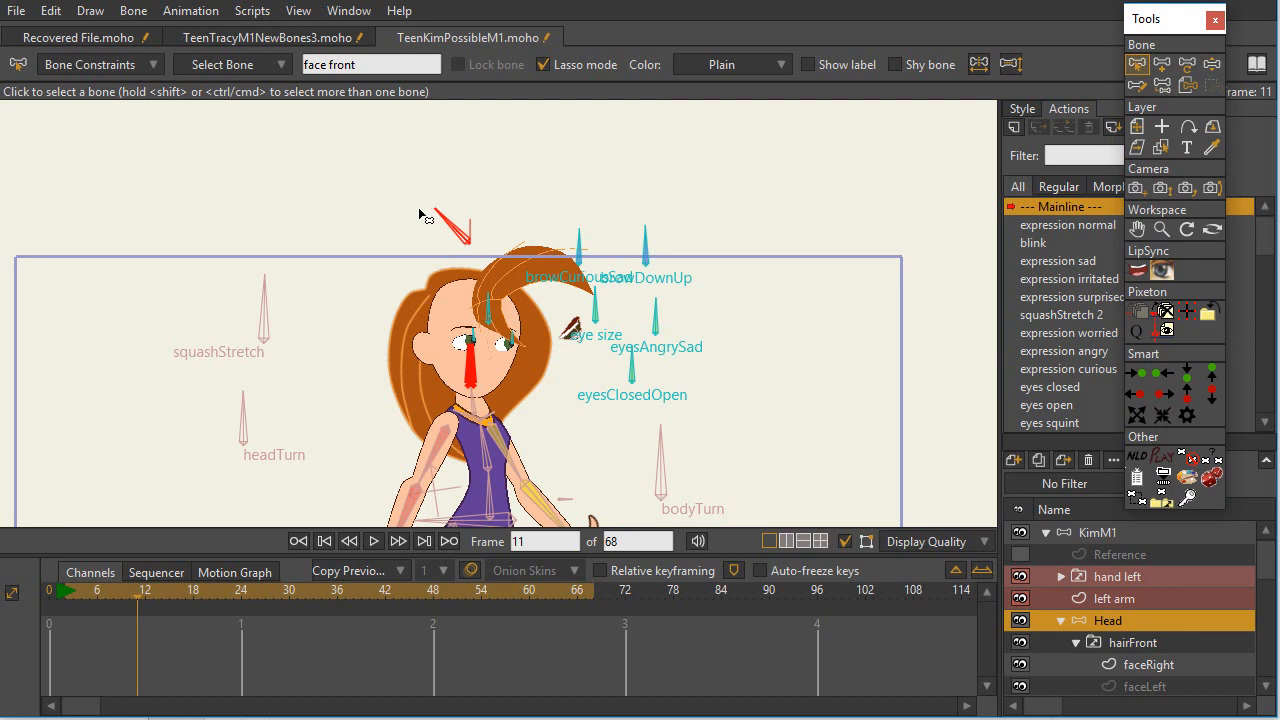
# - Compare the bones of the KimM1, left arm and Head layers at frame 11, and clear the Head bone selection
pyautogui.click(1085, 532)
pyautogui.click(1112, 598)
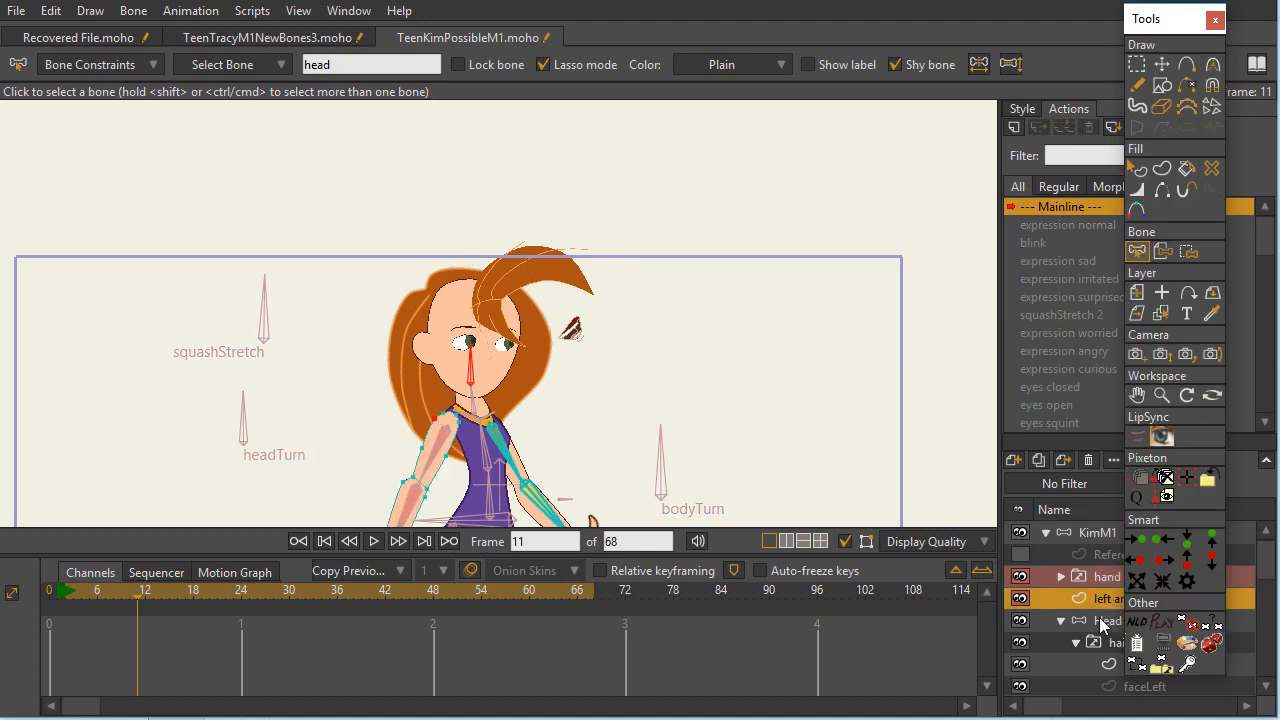
pyautogui.click(1104, 620)
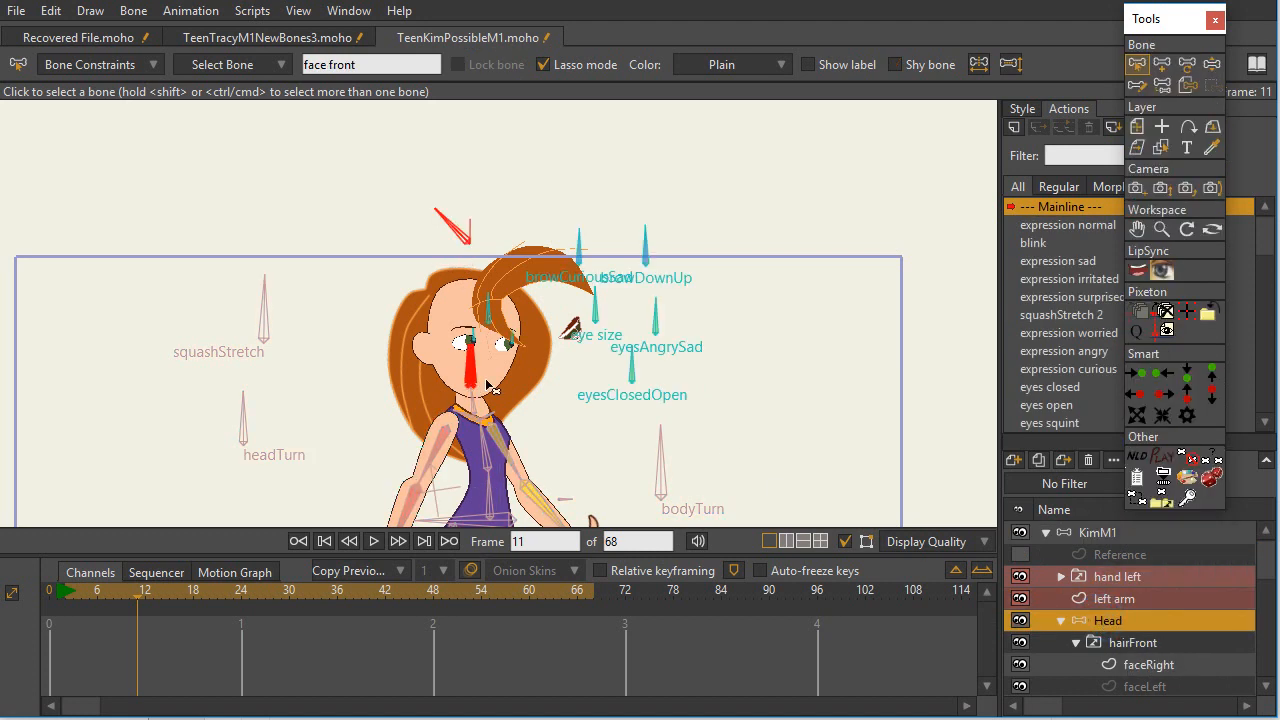
pyautogui.scroll(4, 545, 390)
pyautogui.moveTo(508, 399); pyautogui.dragTo(554, 450)
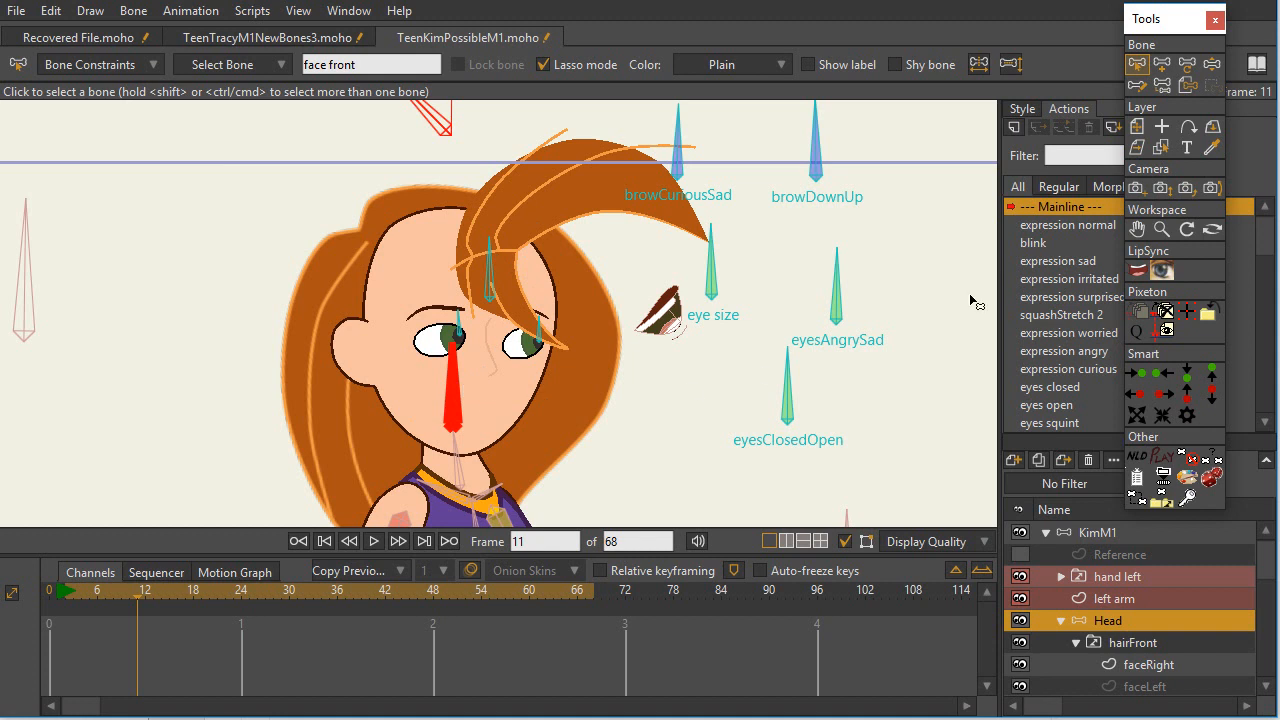
pyautogui.click(900, 277)
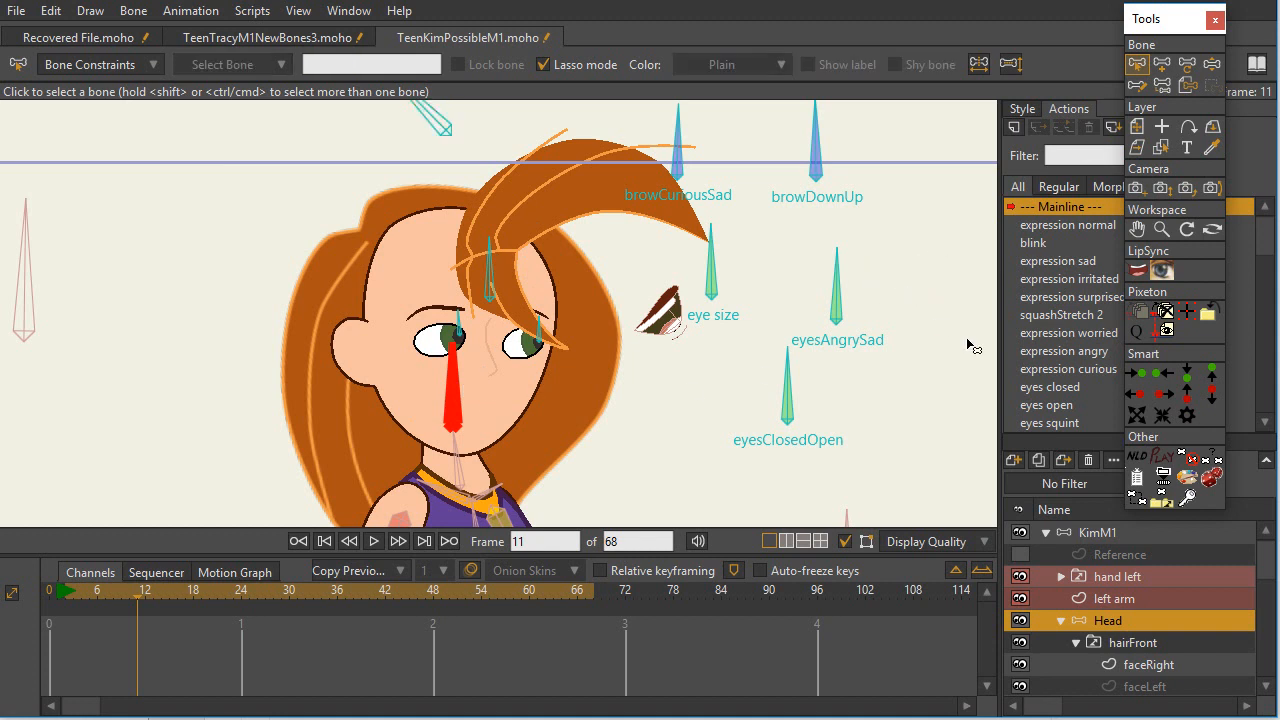
pyautogui.scroll(-1, 1155, 642)
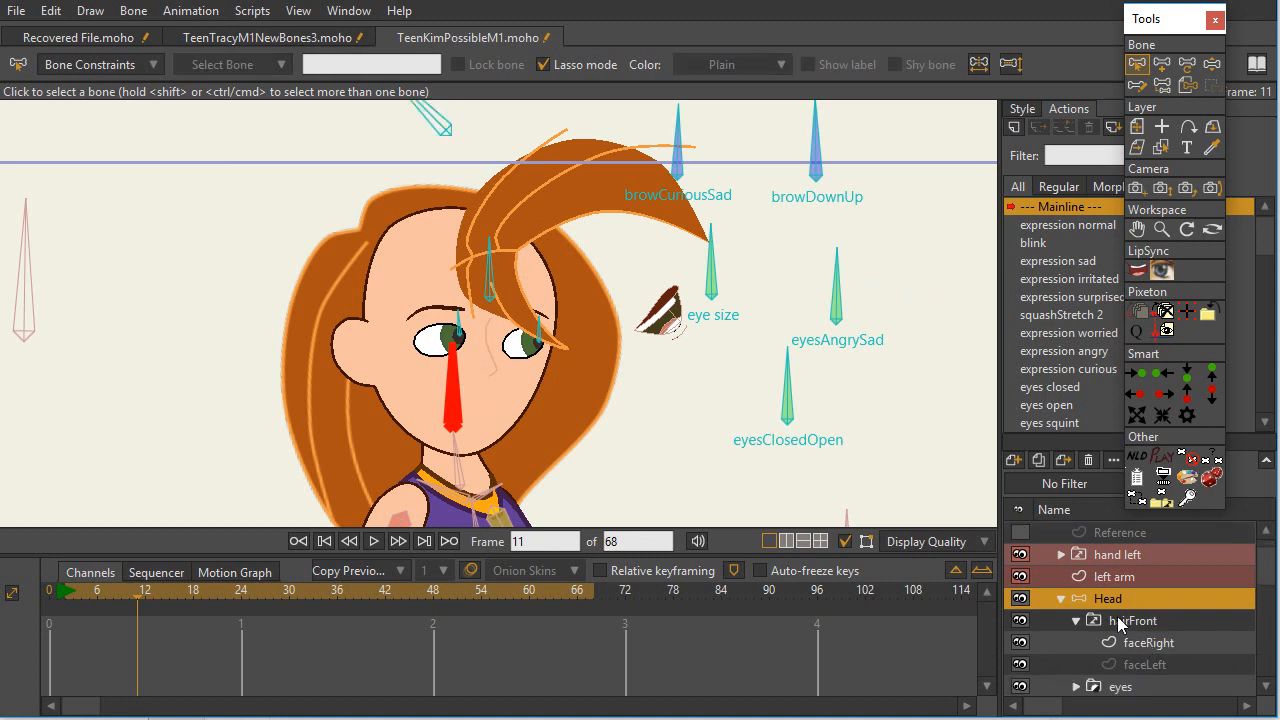
# - Inspect the hairFront group inside the Head layer and its faceRight and faceLeft hair layers
pyautogui.click(1133, 621)
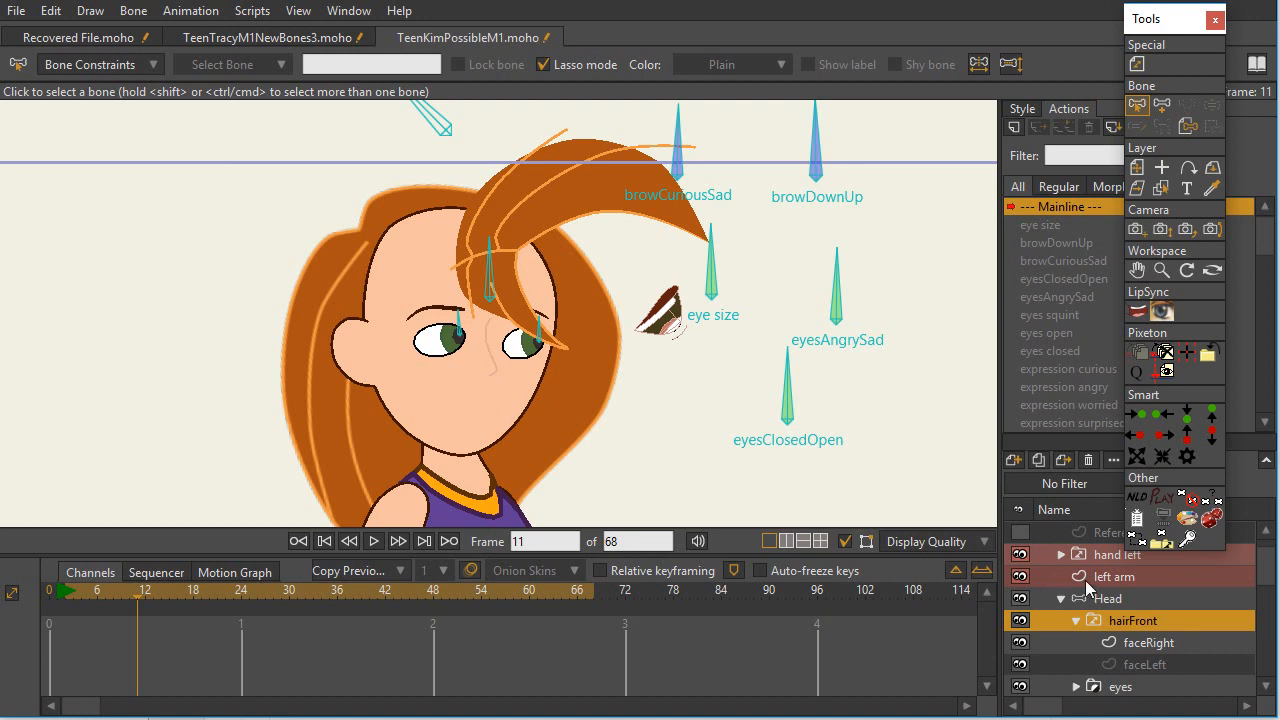
pyautogui.scroll(1, 1088, 590)
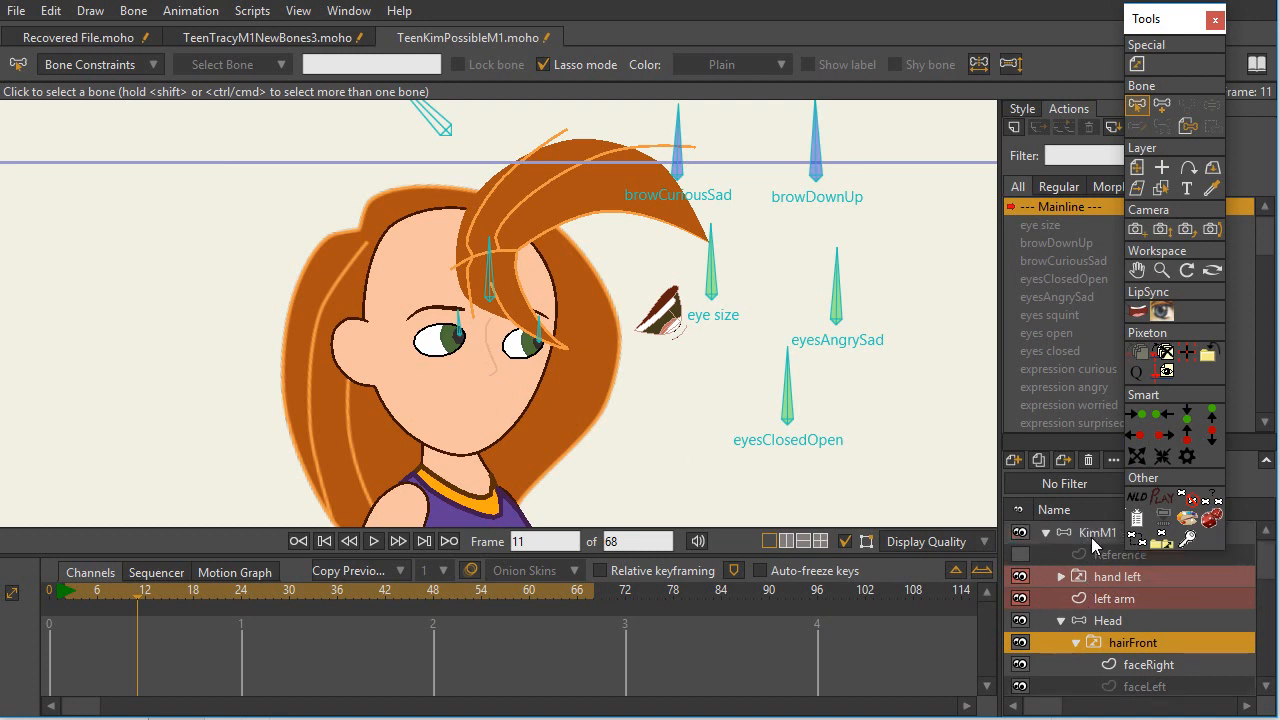
pyautogui.scroll(-4, 1091, 537)
pyautogui.click(1150, 579)
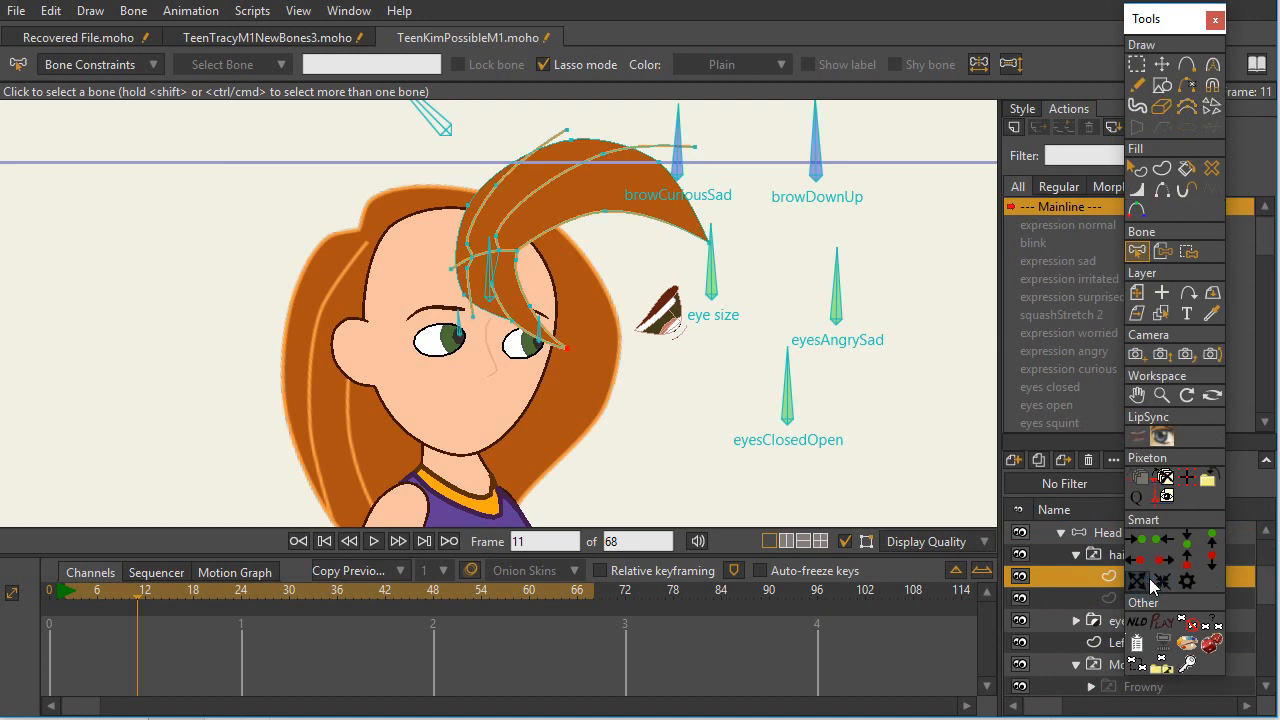
pyautogui.click(1117, 599)
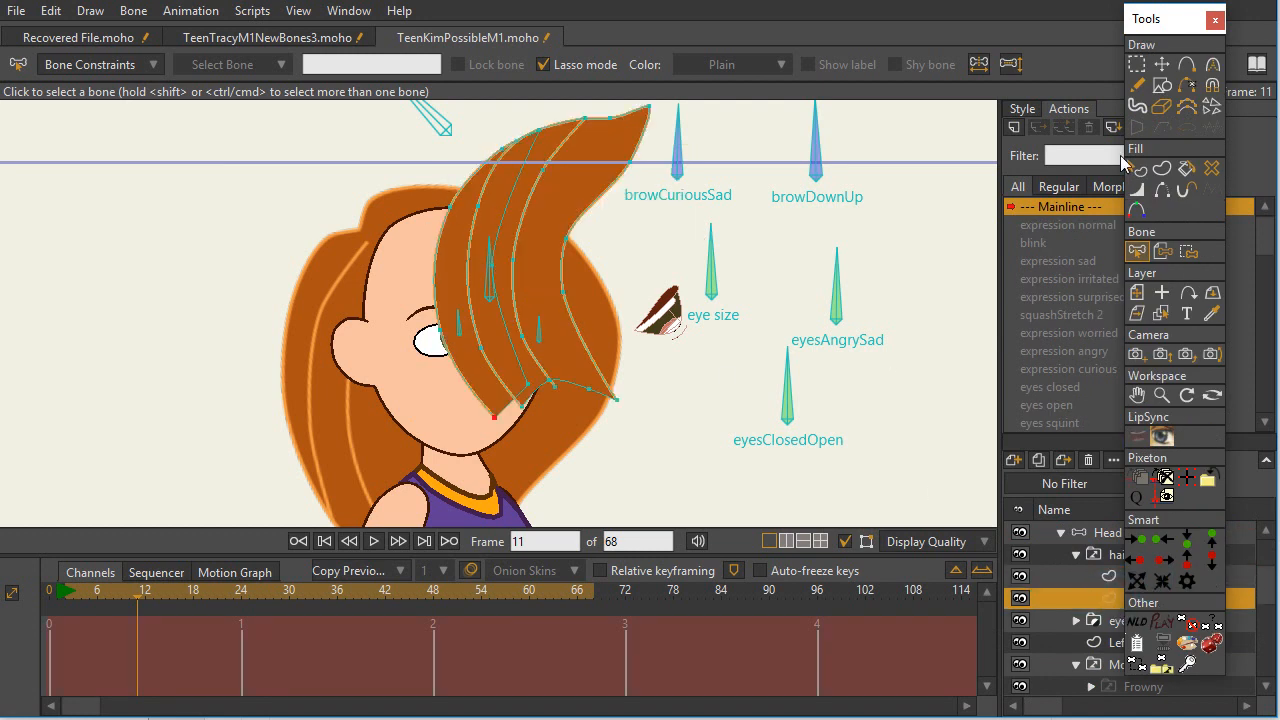
# - Move the floating Tools palette off the layer names, and inspect the Mouth group and the contents of the eyes group
pyautogui.moveTo(1170, 28); pyautogui.dragTo(1212, 31)
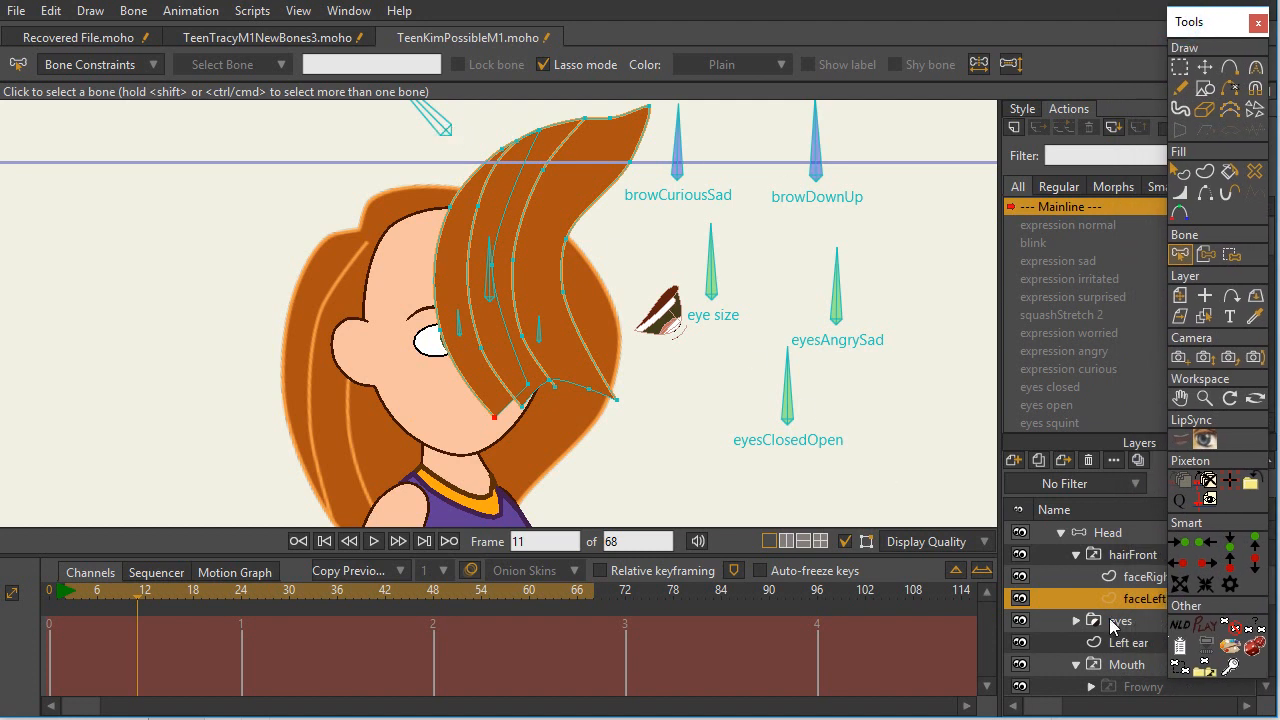
pyautogui.click(1116, 670)
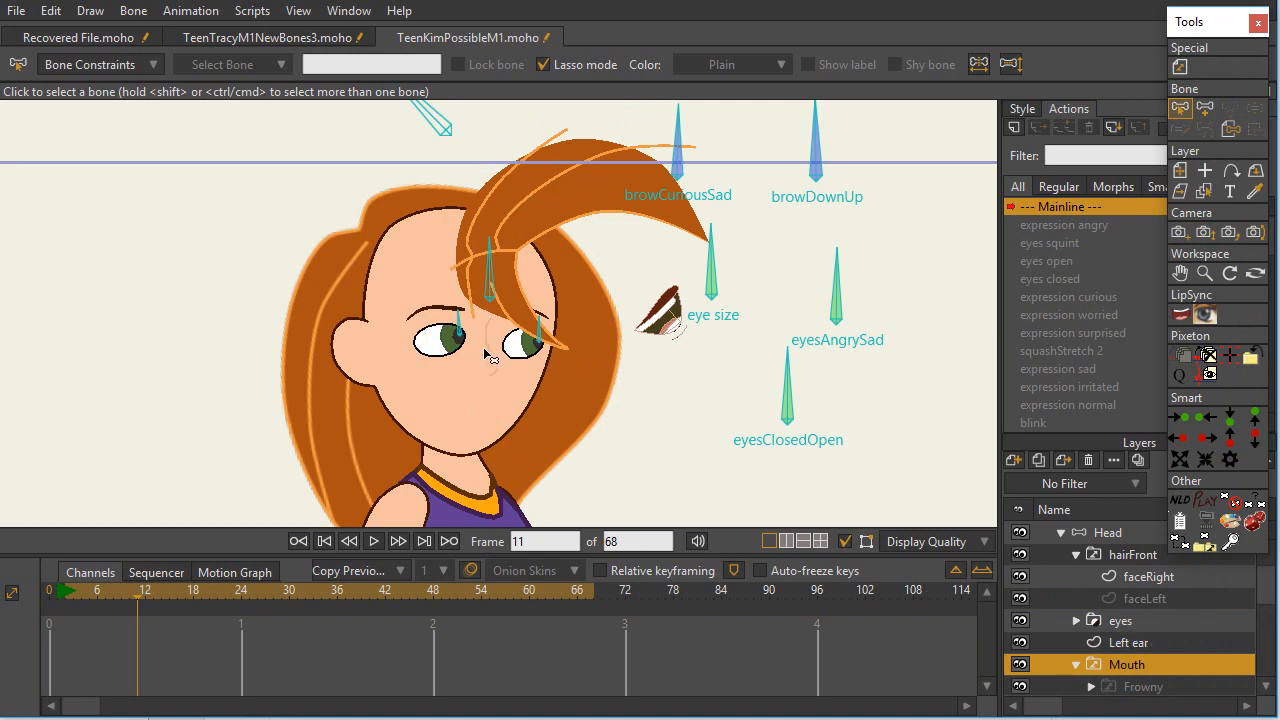
pyautogui.click(1118, 621)
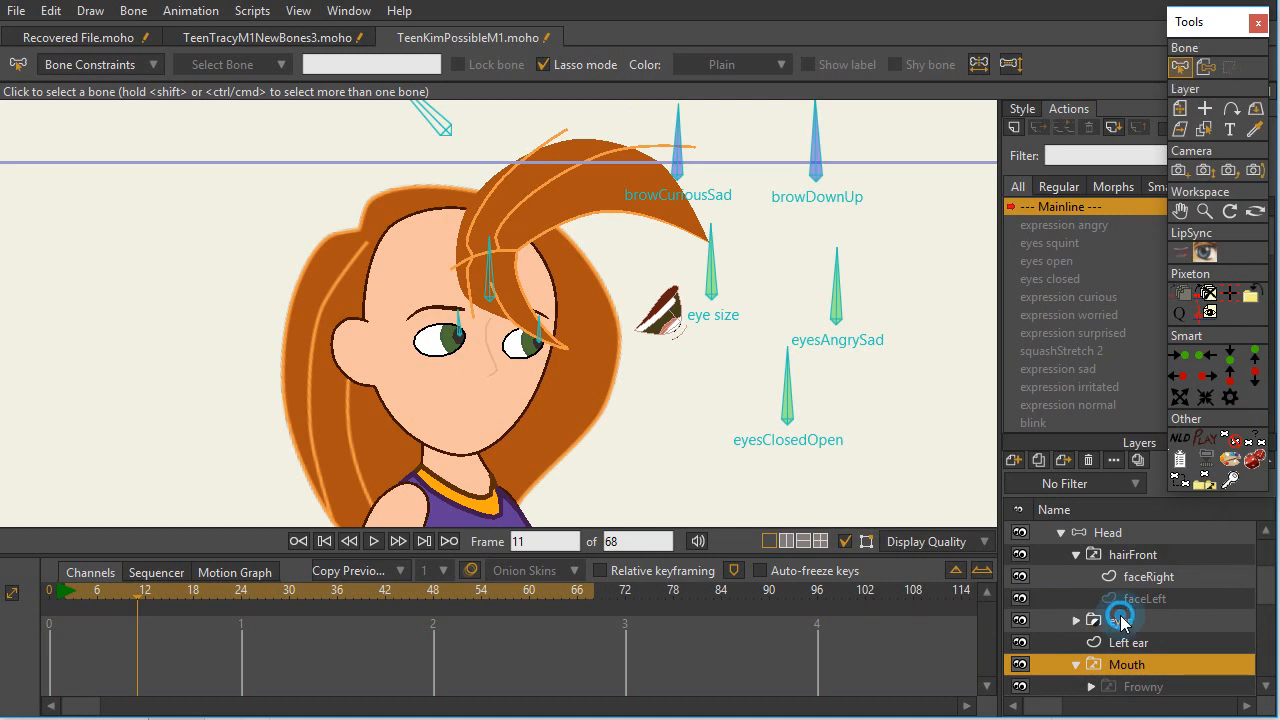
pyautogui.click(1076, 621)
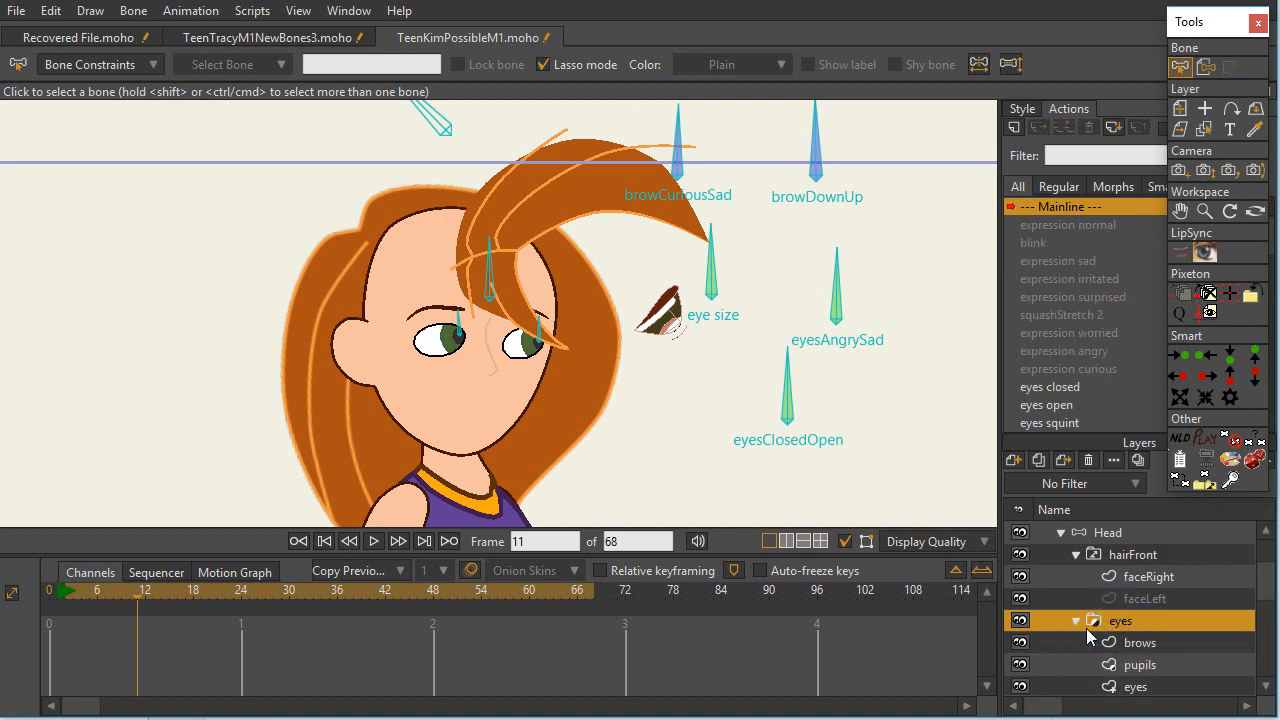
pyautogui.click(1076, 621)
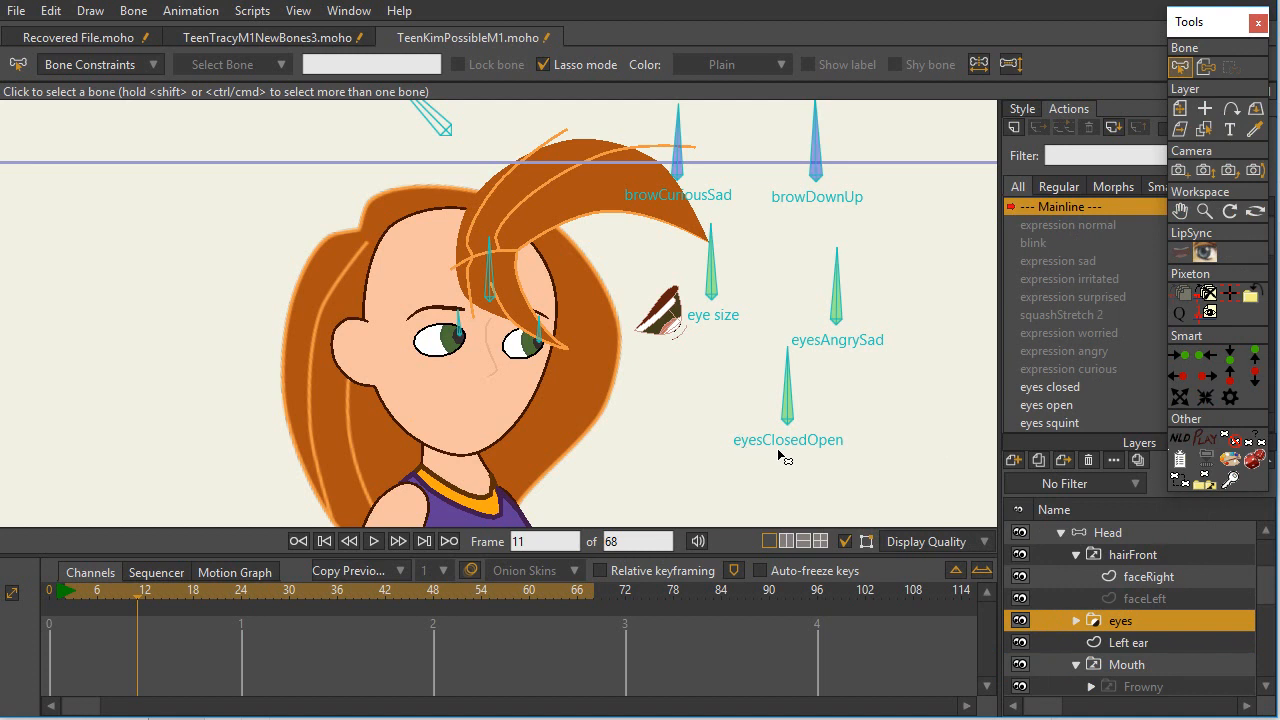
# - Return to TeenTracyM1NewBones3.moho and compare the bones of its Head layer with those of the TracyM1 layer
pyautogui.hotkey('ctrl', 'Tab')
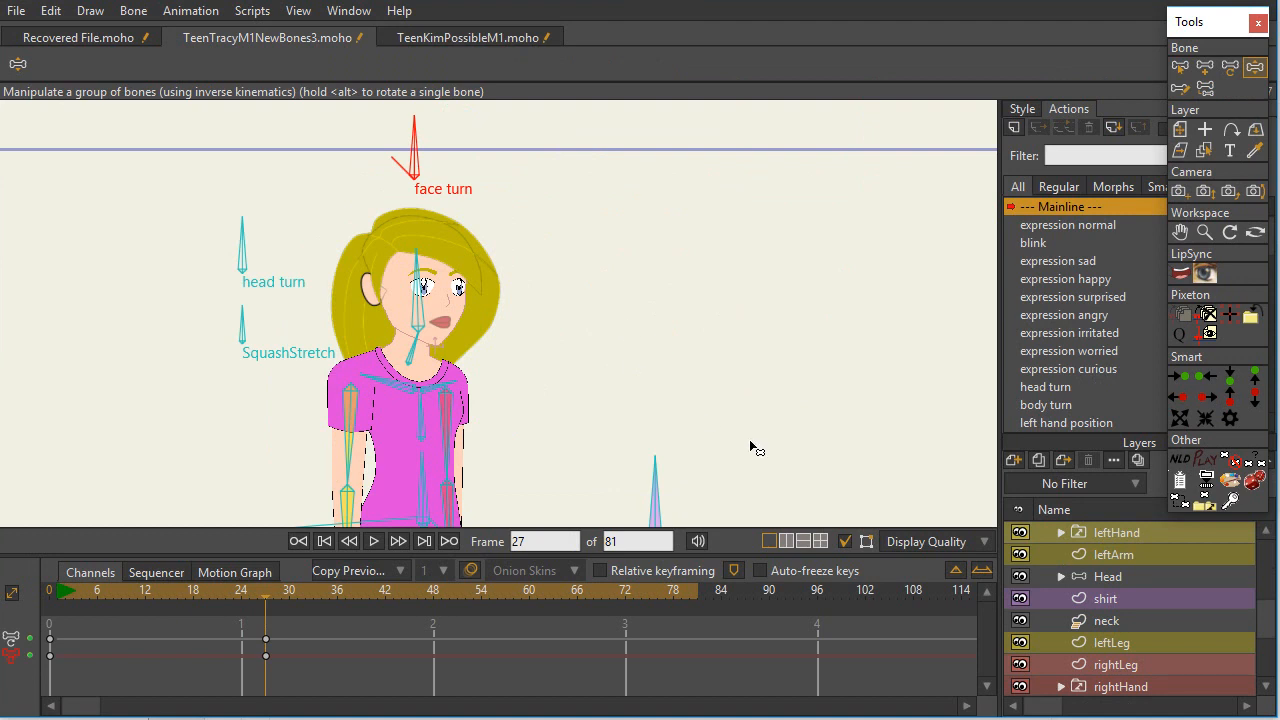
pyautogui.scroll(2, 1085, 551)
pyautogui.scroll(-1, 1118, 564)
pyautogui.scroll(1, 1136, 581)
pyautogui.click(1105, 668)
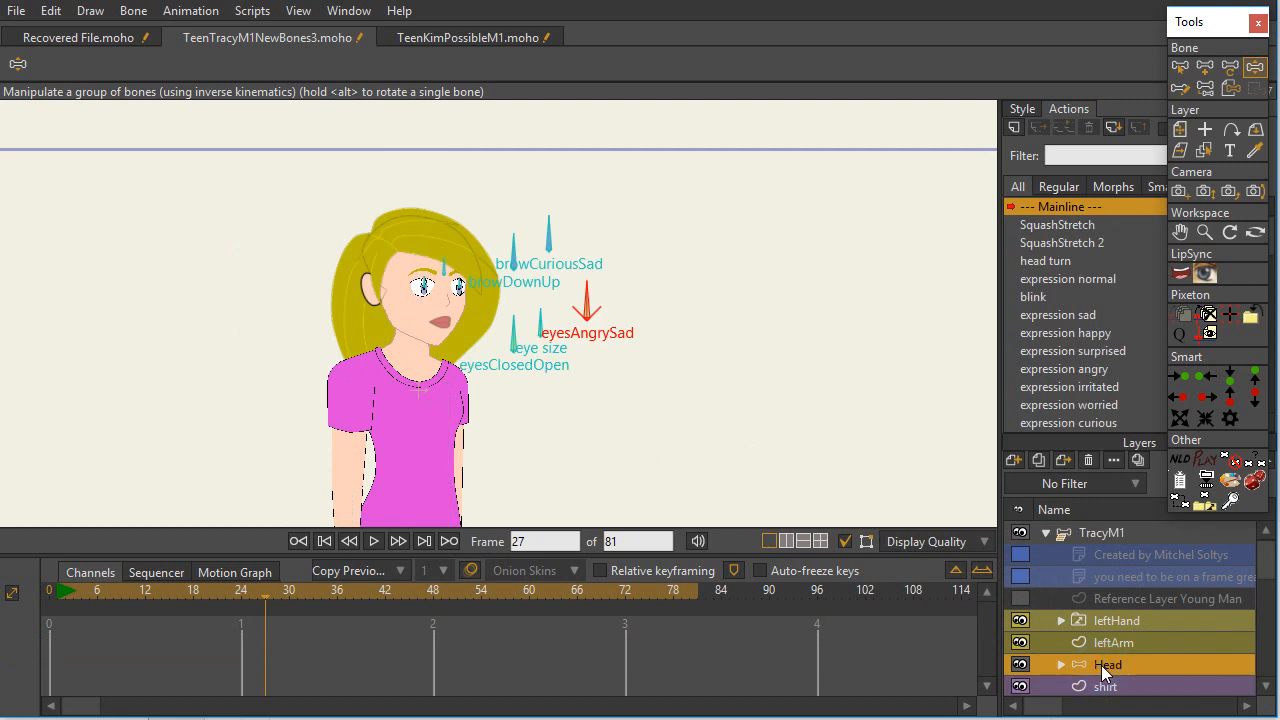
pyautogui.click(1089, 539)
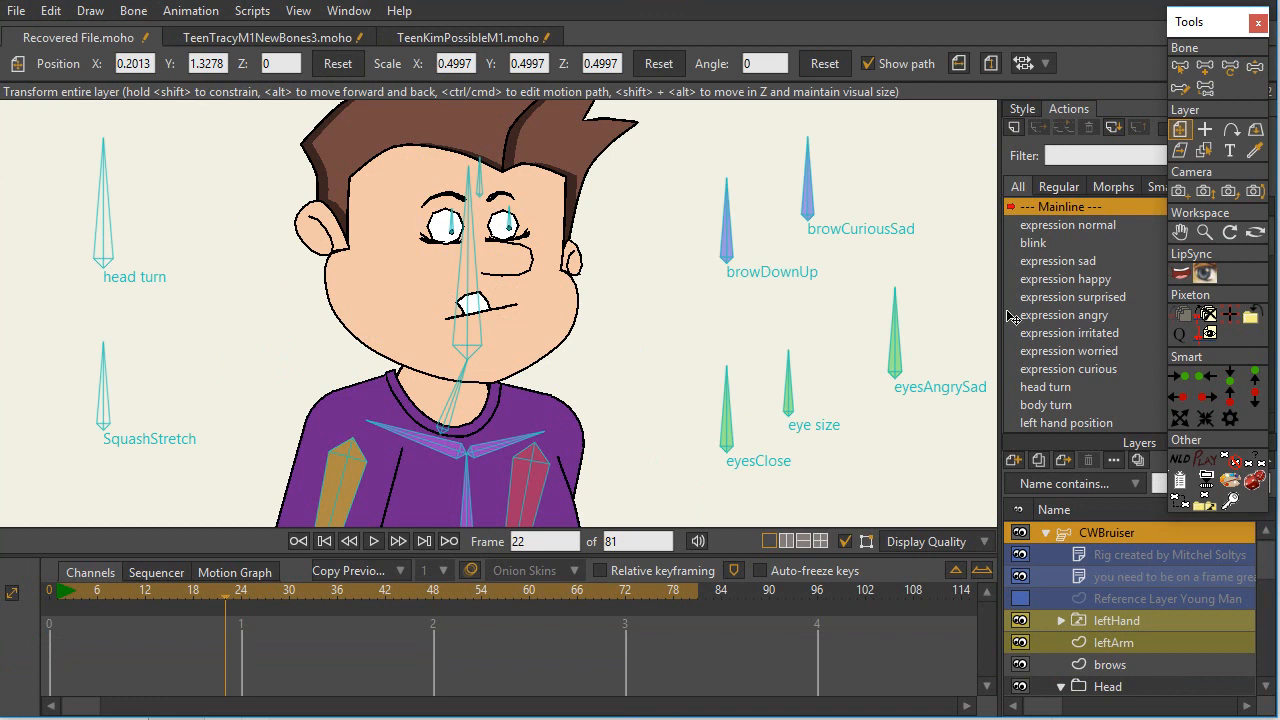
# - Move the Tools palette in Recovered File.moho, and cycle the CWBruiser rig's bone display through body bones, control bones and all bones
pyautogui.moveTo(1220, 32); pyautogui.dragTo(1096, 28)
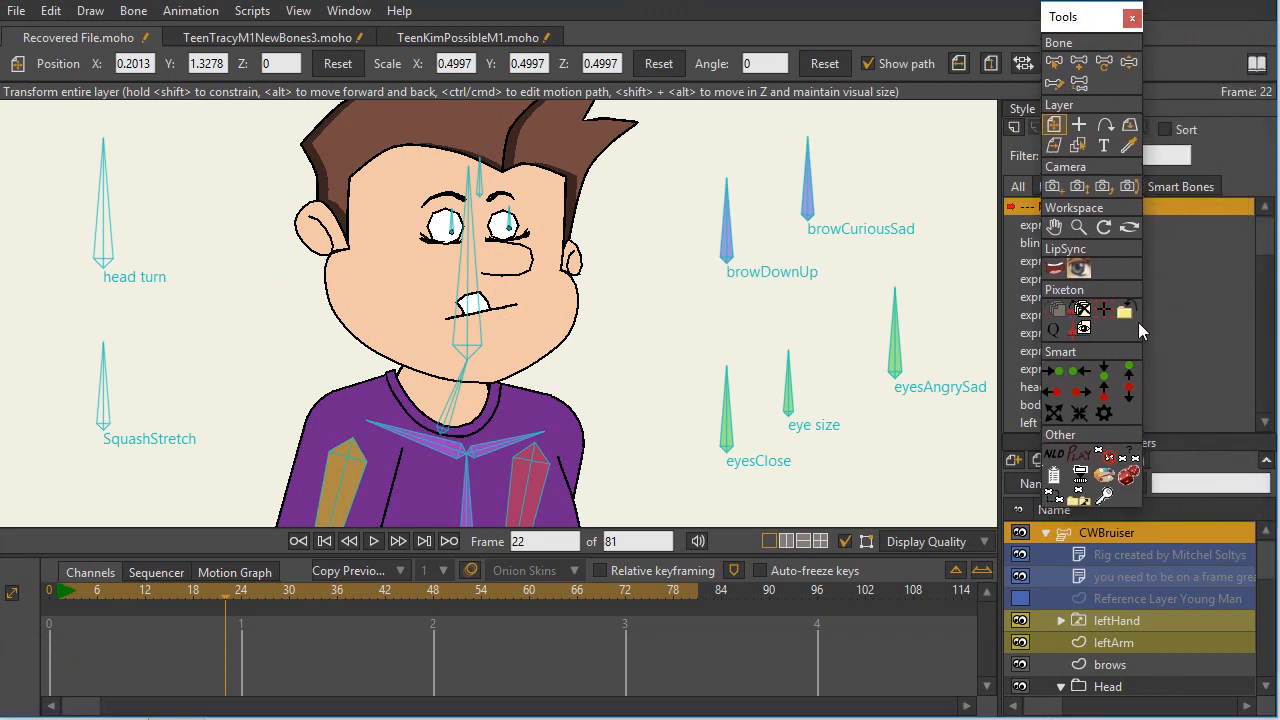
pyautogui.click(1110, 458)
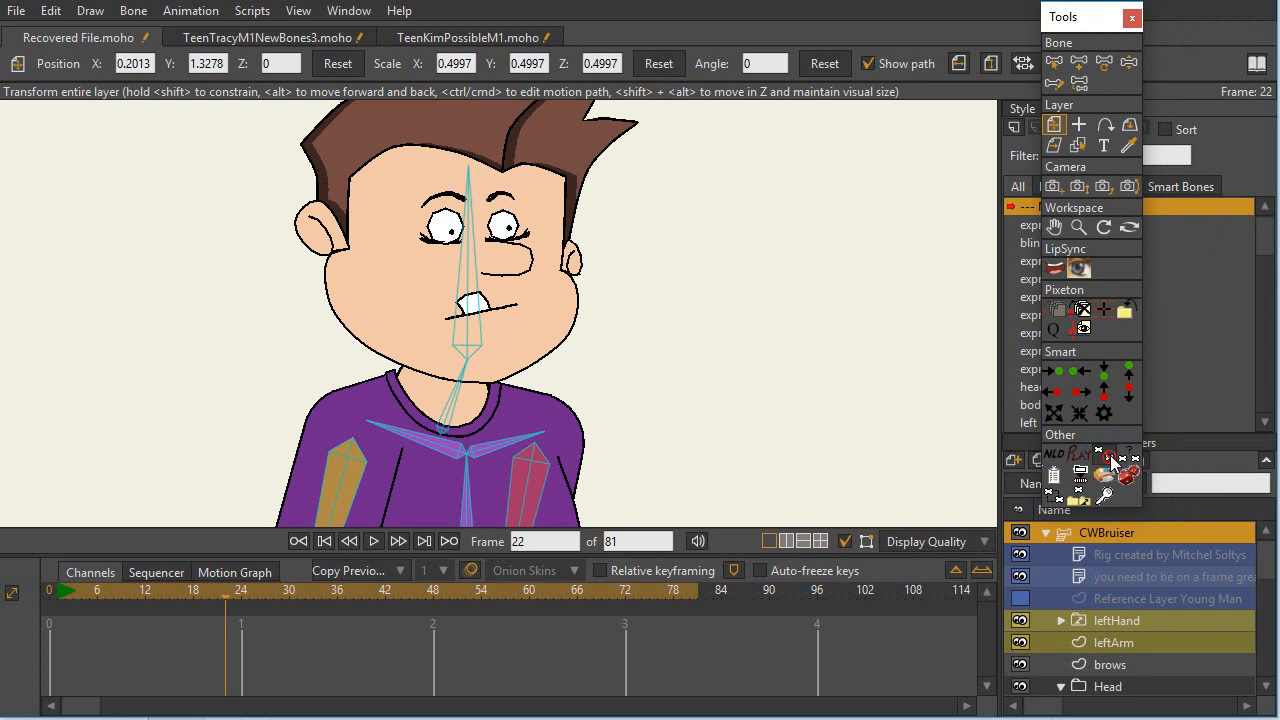
pyautogui.click(1111, 459)
pyautogui.click(1111, 459)
pyautogui.click(1111, 459)
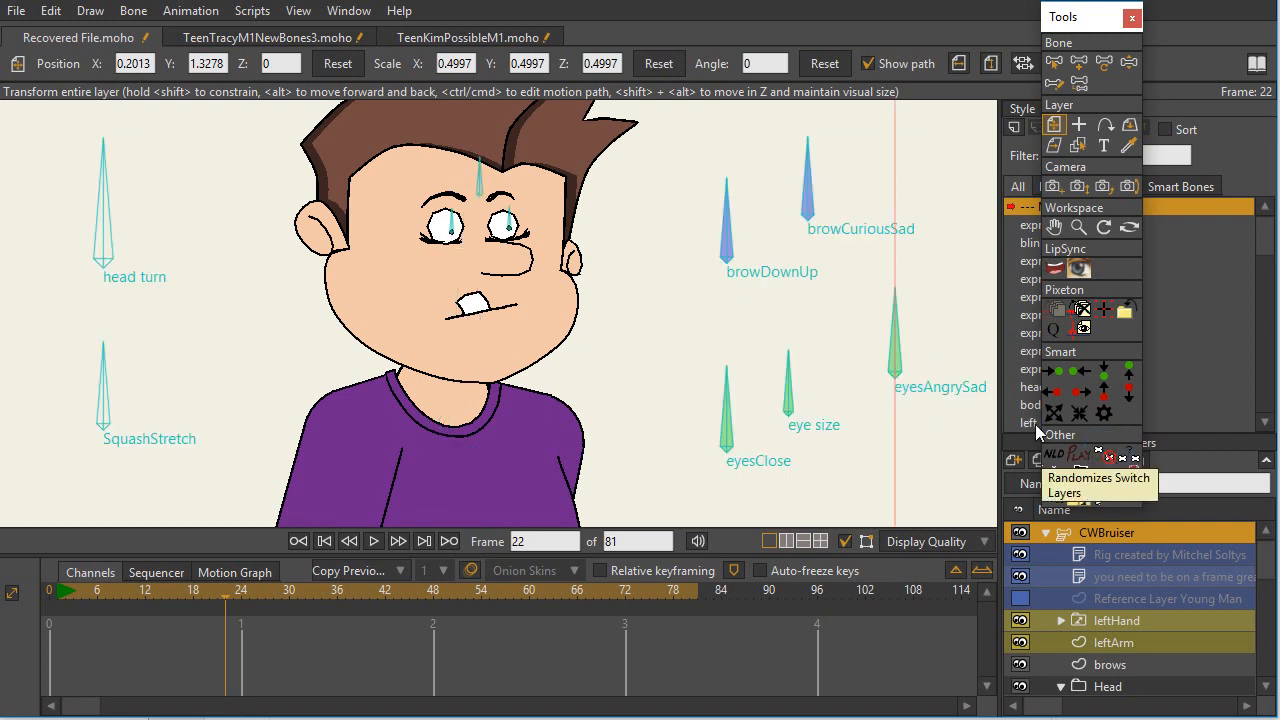
pyautogui.click(1111, 459)
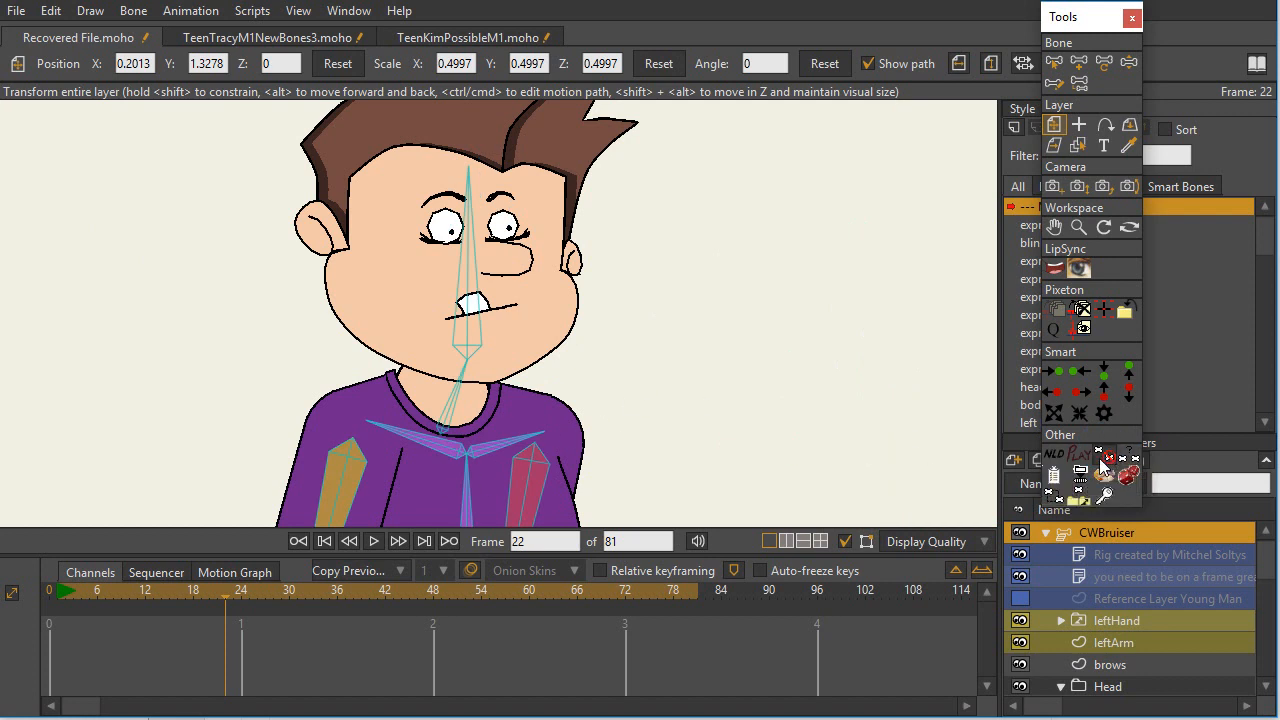
pyautogui.click(1100, 462)
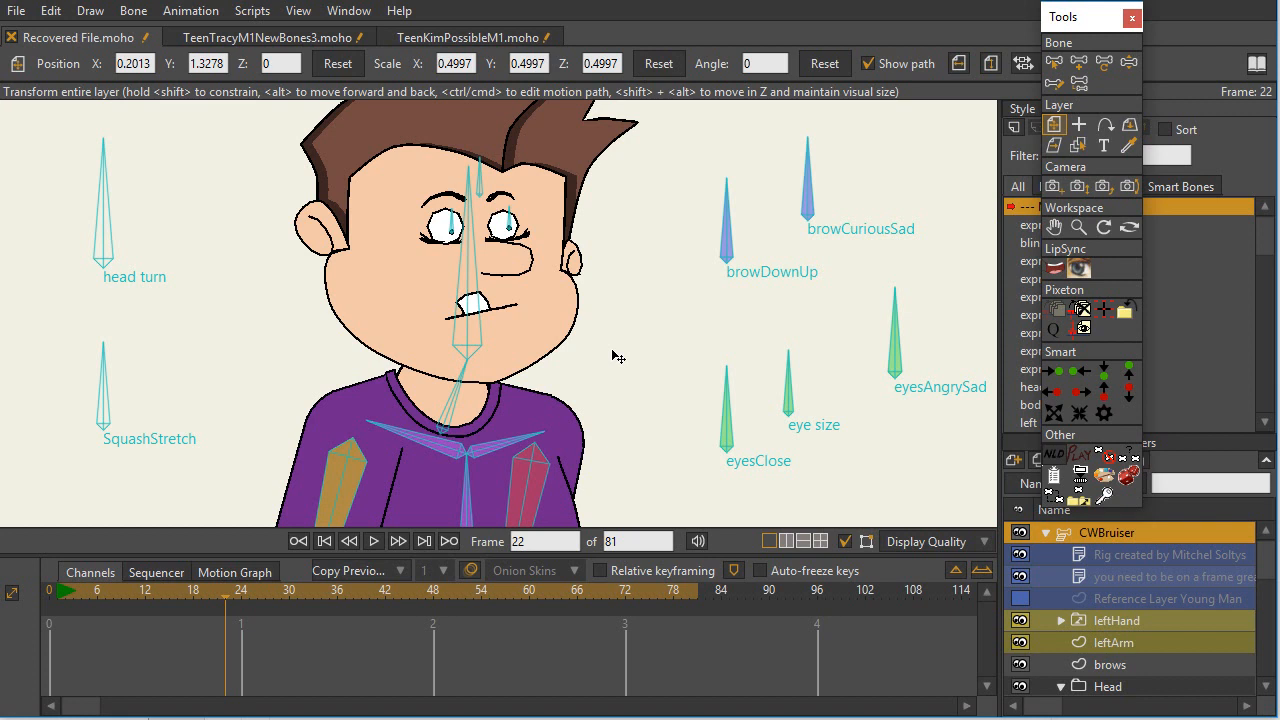
# - Try the Hide/Show Shy Bones command on the CWBruiser rig
pyautogui.scroll(-2, 620, 350)
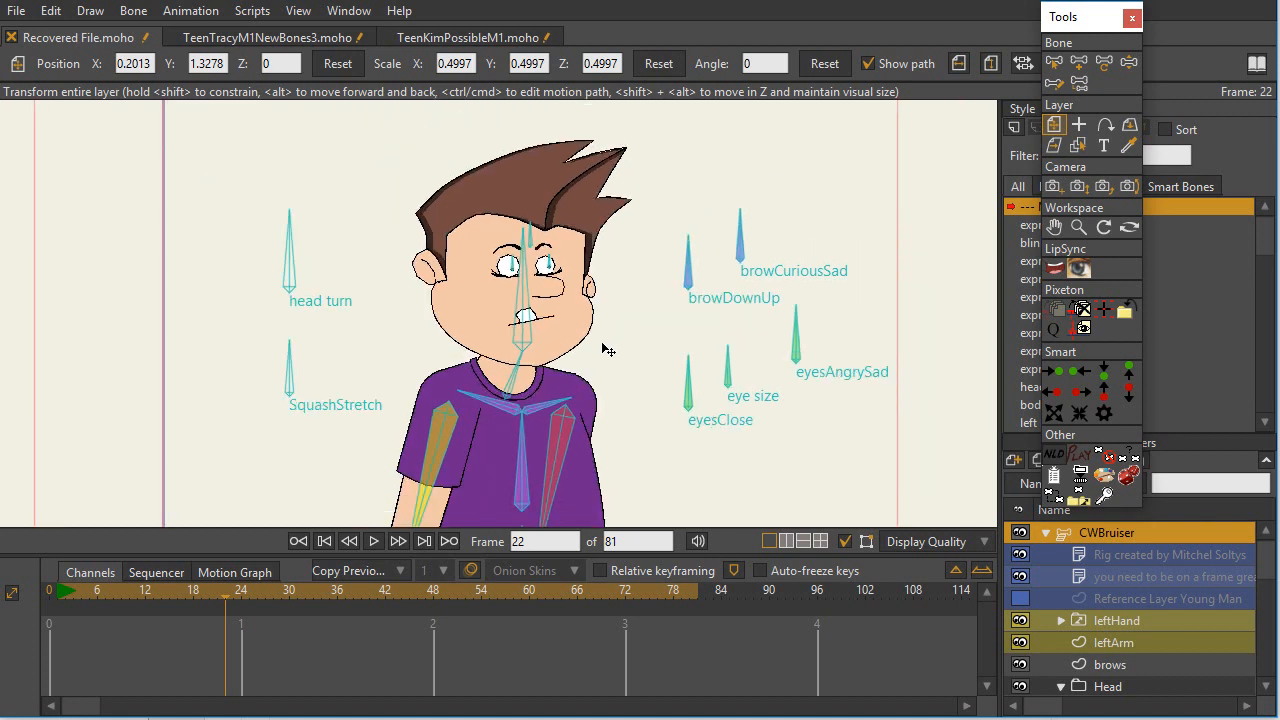
pyautogui.scroll(-2, 626, 366)
pyautogui.scroll(-1, 600, 282)
pyautogui.scroll(-2, 586, 306)
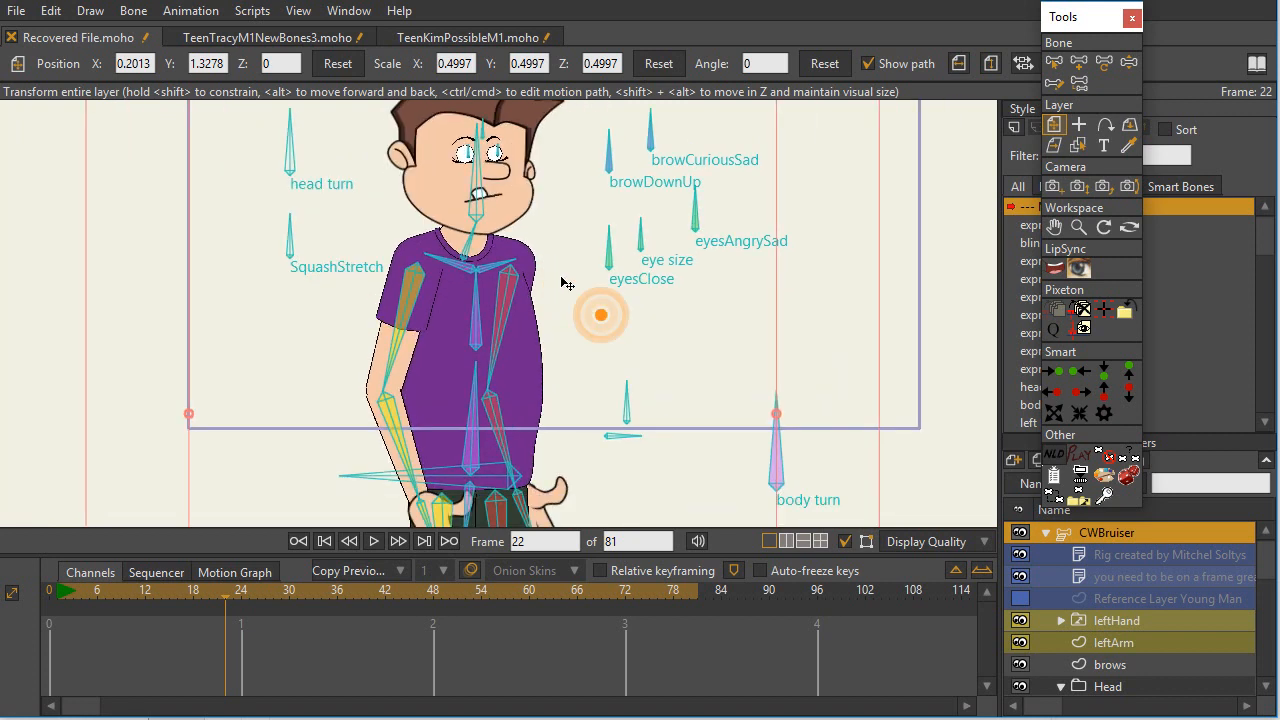
pyautogui.click(131, 12)
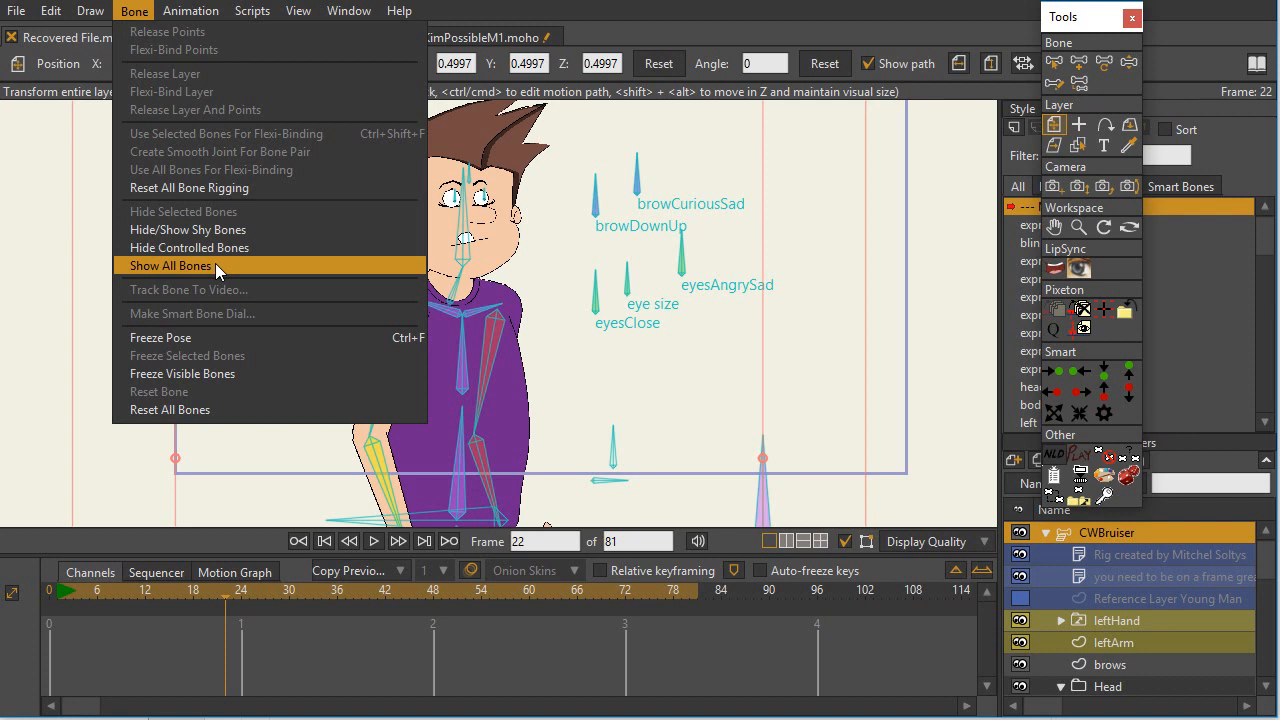
pyautogui.click(250, 230)
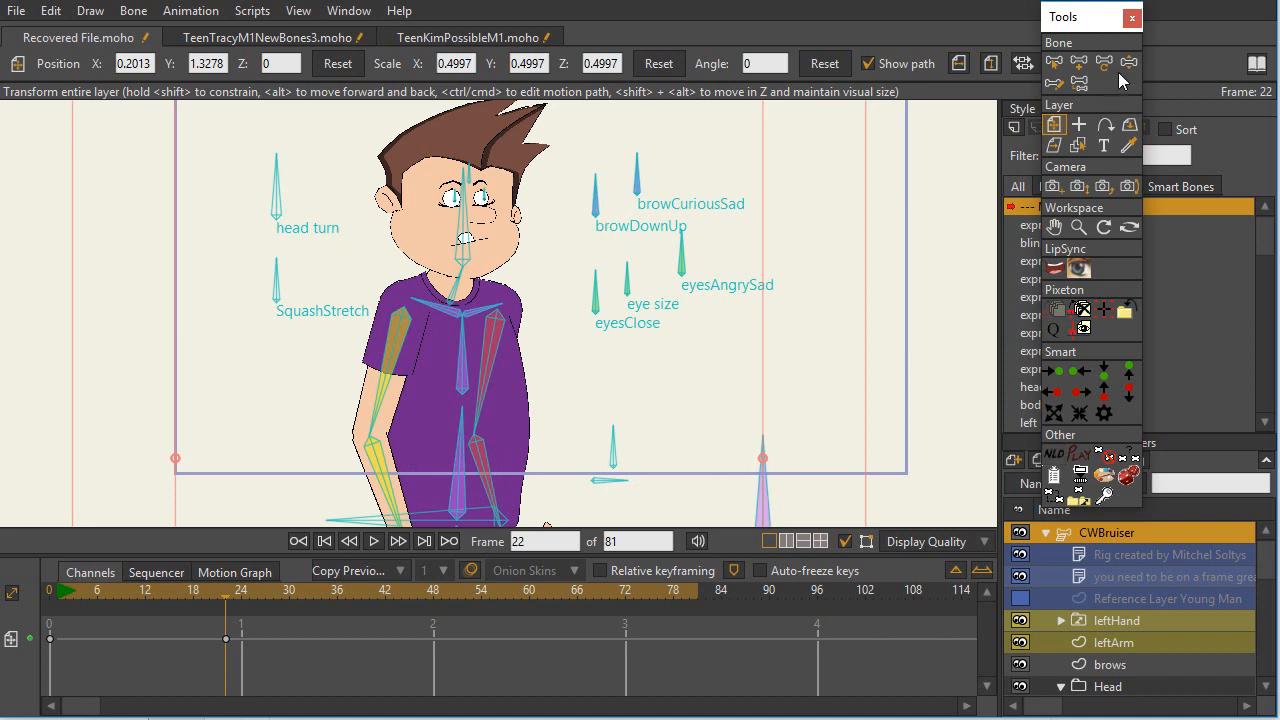
# - Select the head, brow, eye and squash-stretch control bones around the head, plus the eye bones, and mark them all as shy
pyautogui.click(1054, 62)
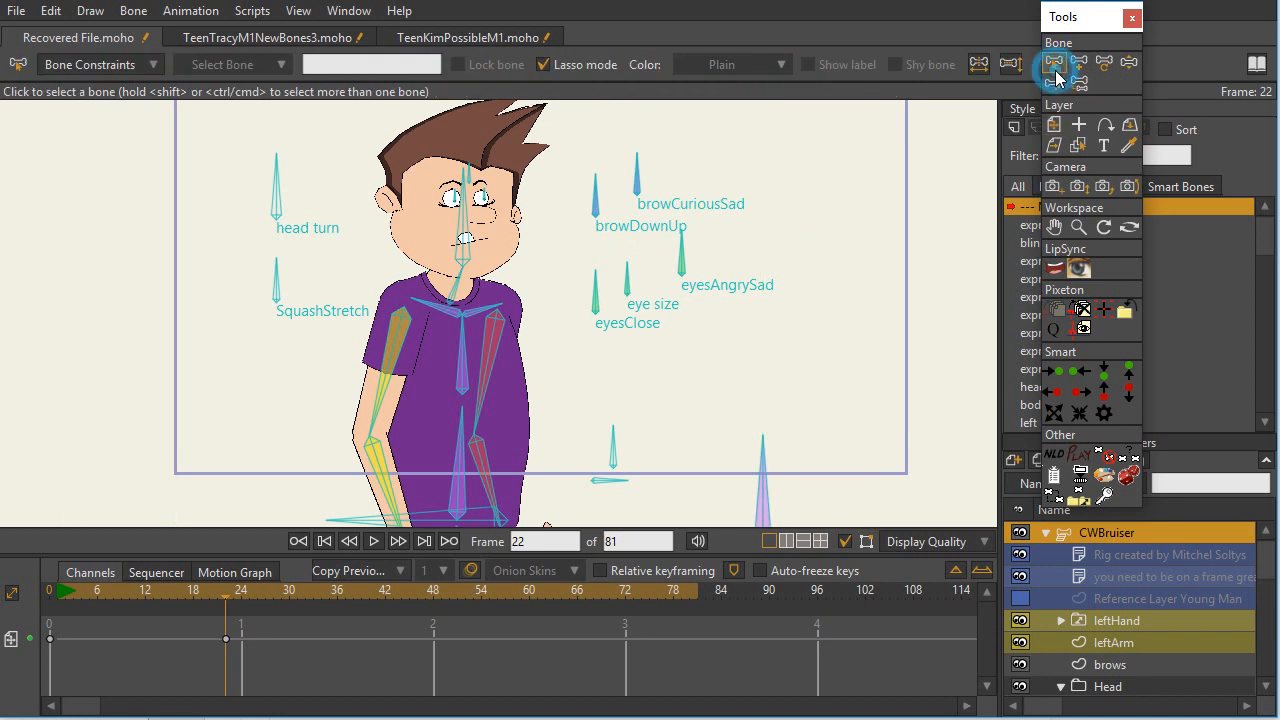
pyautogui.moveTo(751, 240)
pyautogui.mouseDown()
pyautogui.moveTo(617, 163)
pyautogui.moveTo(606, 338)
pyautogui.moveTo(772, 200)
pyautogui.moveTo(751, 236)
pyautogui.mouseUp()
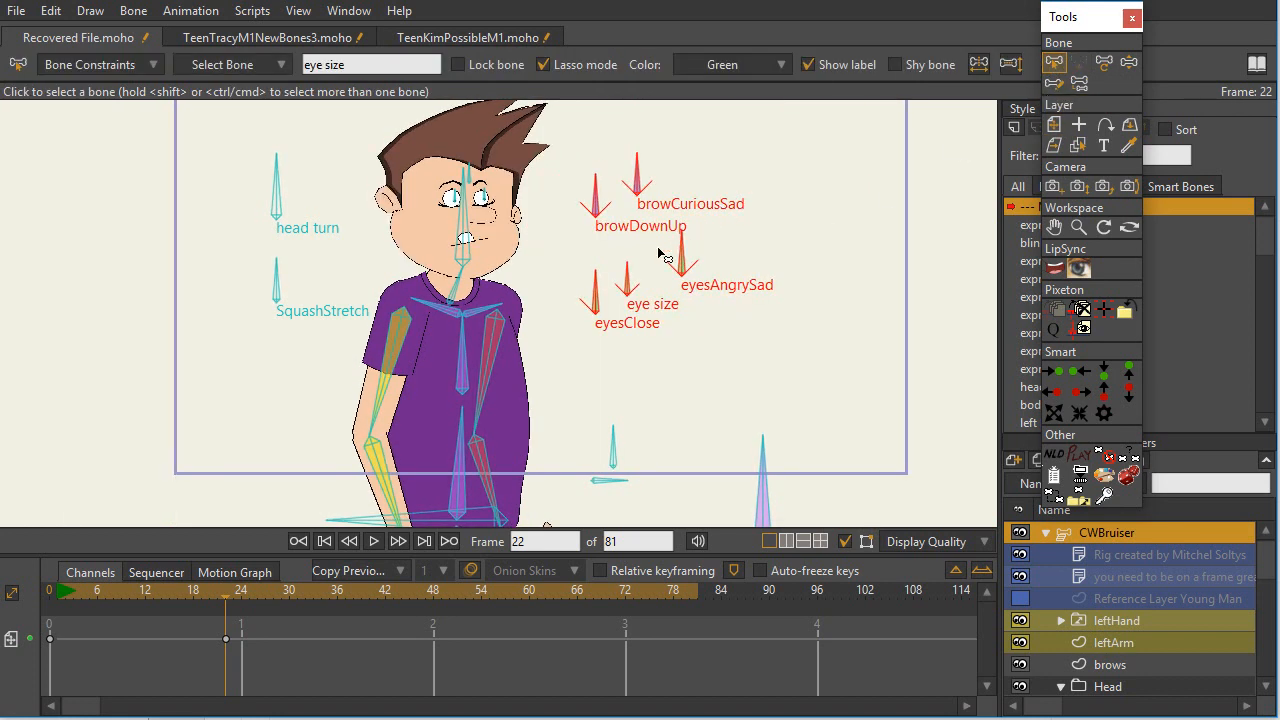
pyautogui.click(452, 199)
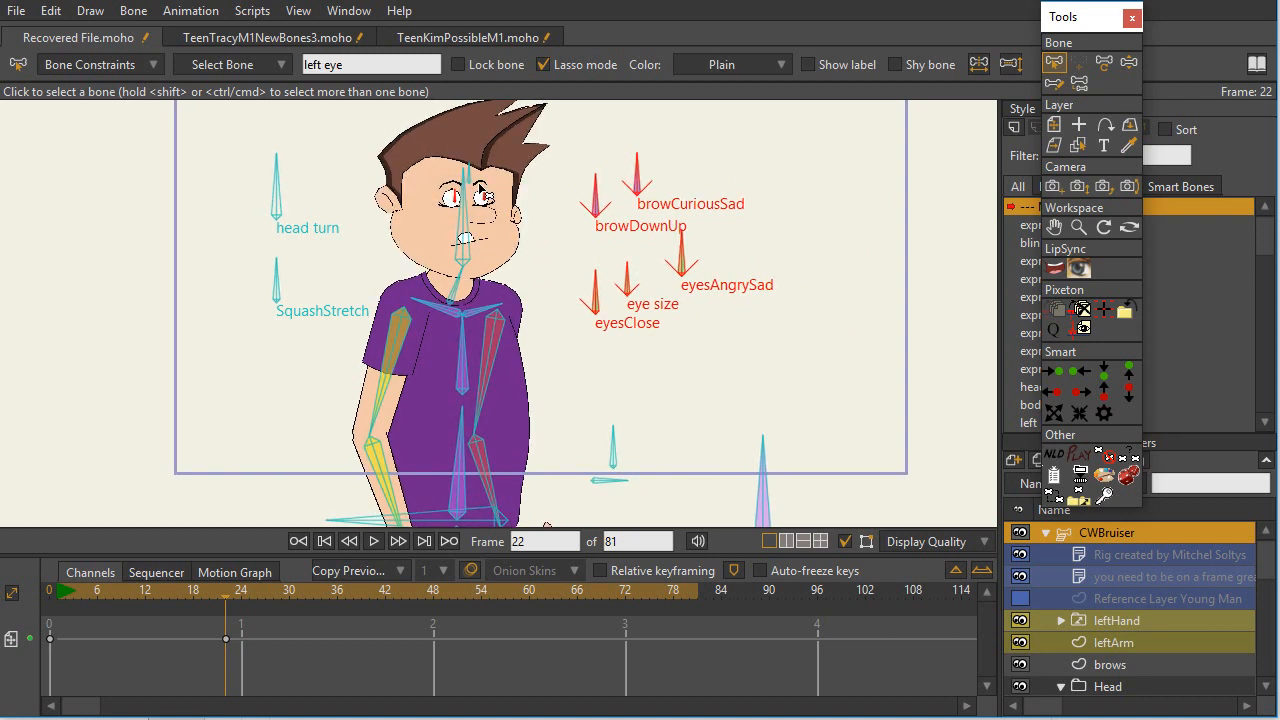
pyautogui.moveTo(320, 297)
pyautogui.mouseDown()
pyautogui.moveTo(286, 185)
pyautogui.moveTo(226, 308)
pyautogui.moveTo(330, 304)
pyautogui.mouseUp()
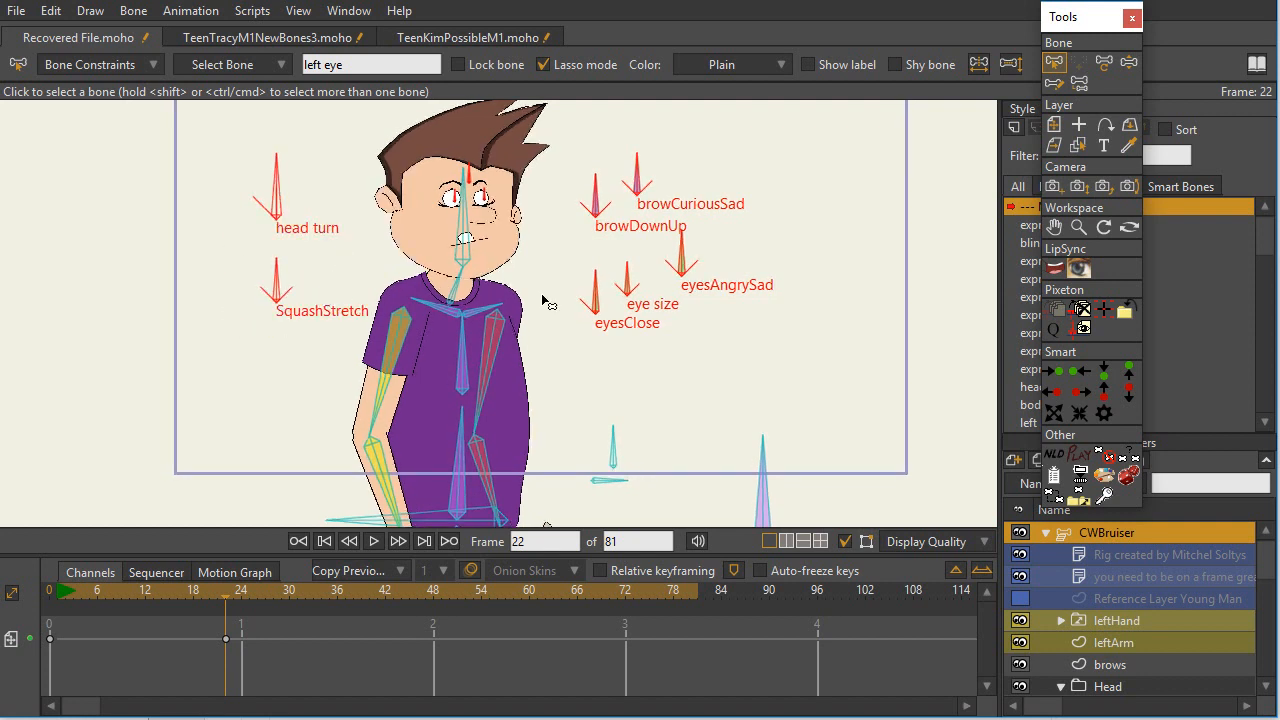
pyautogui.click(895, 66)
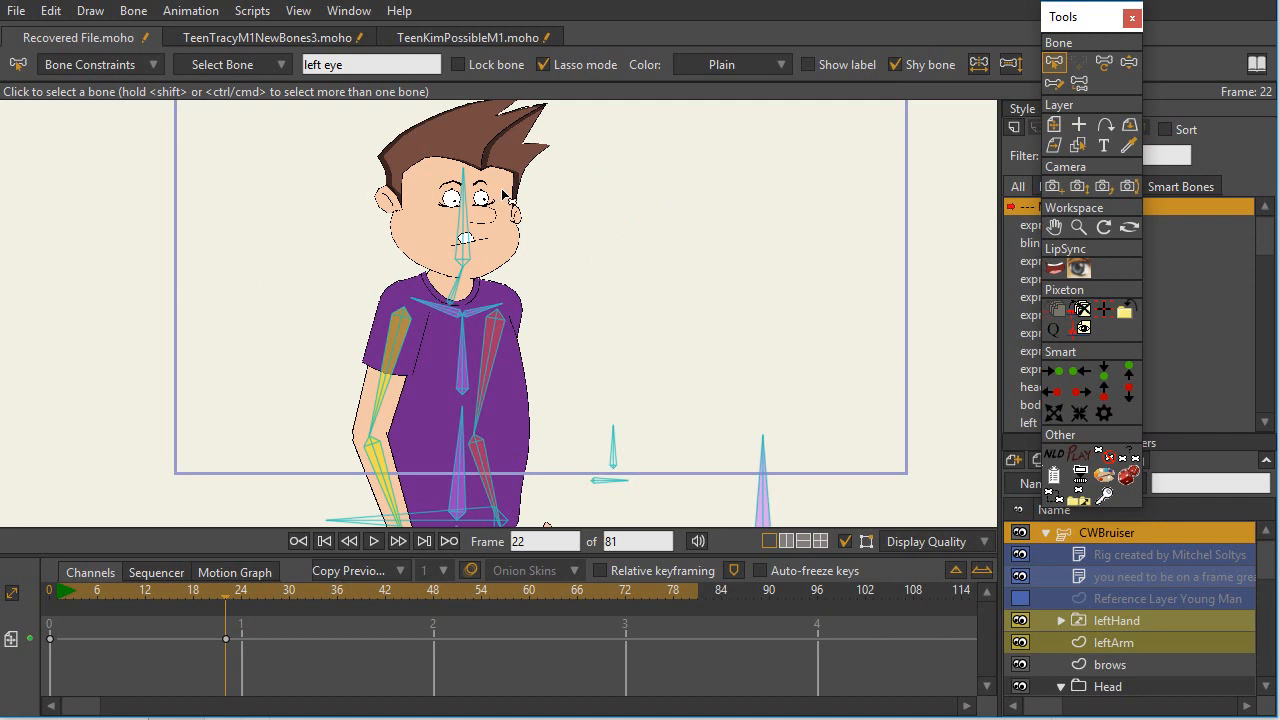
# - Toggle the CWBruiser rig's shy control bones off and on twice with Hide/Show Shy Bones, leaving them displayed
pyautogui.click(134, 12)
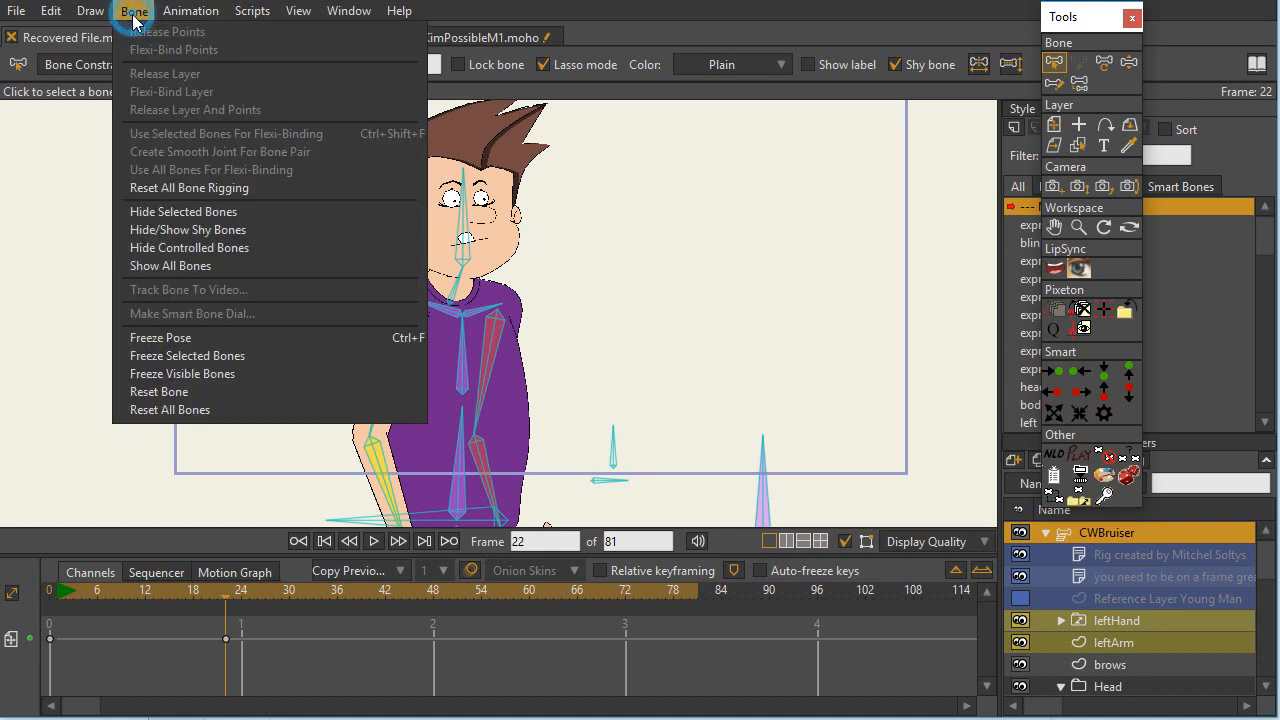
pyautogui.click(184, 228)
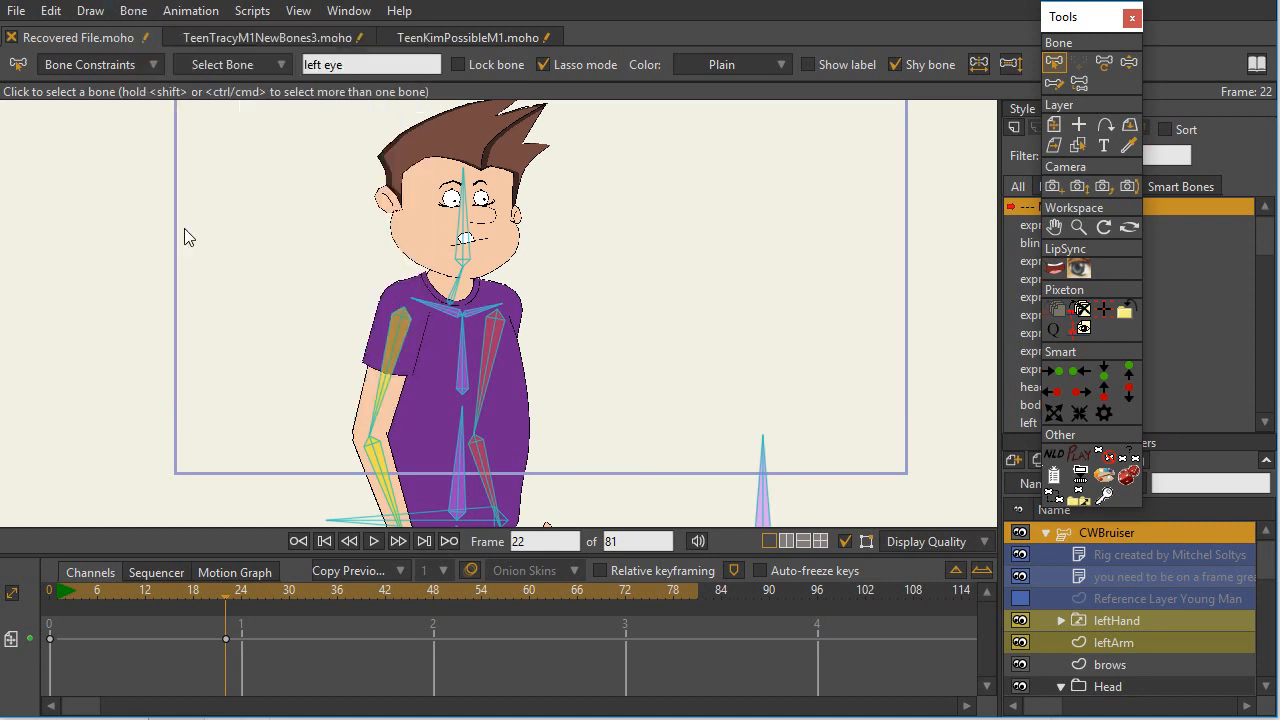
pyautogui.click(138, 12)
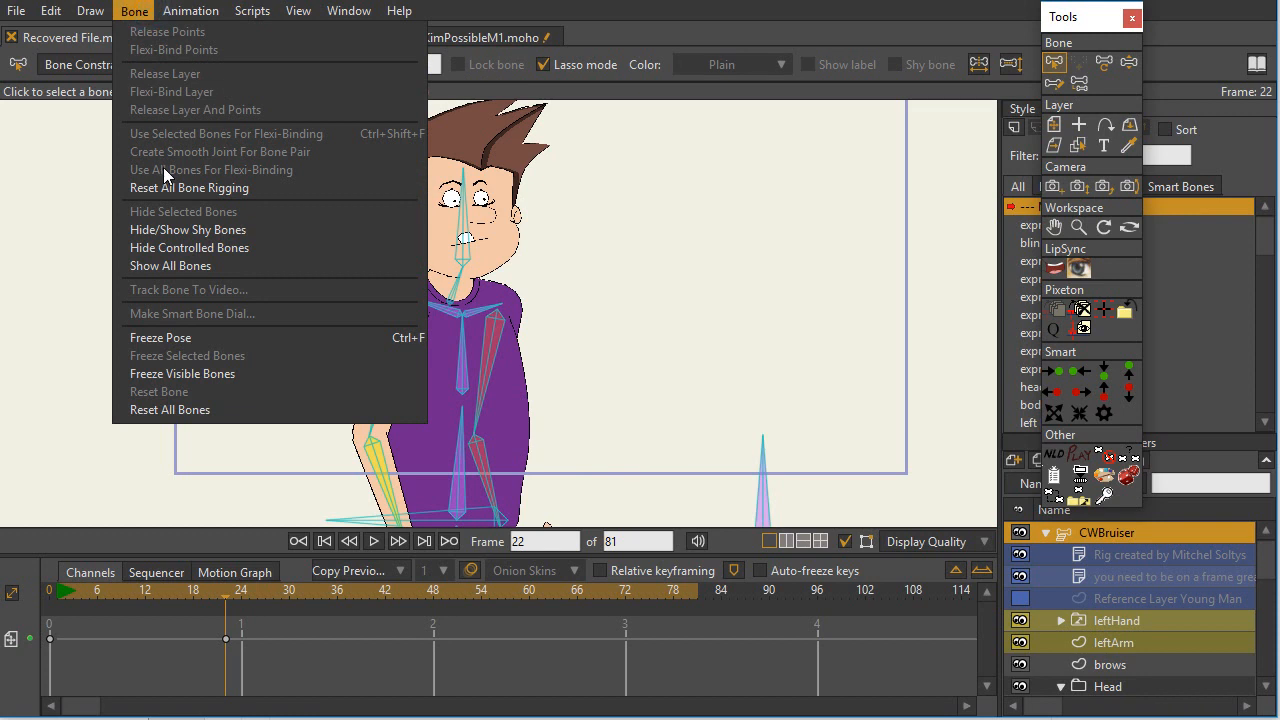
pyautogui.click(183, 229)
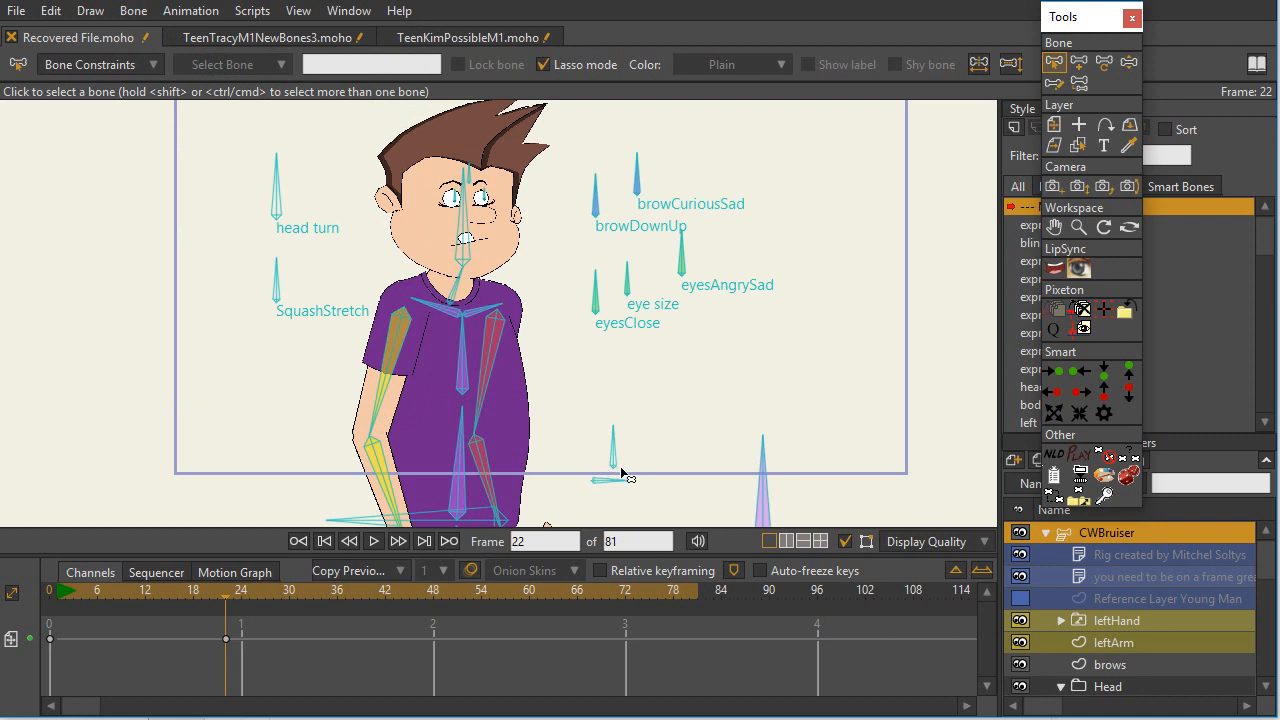
pyautogui.click(138, 11)
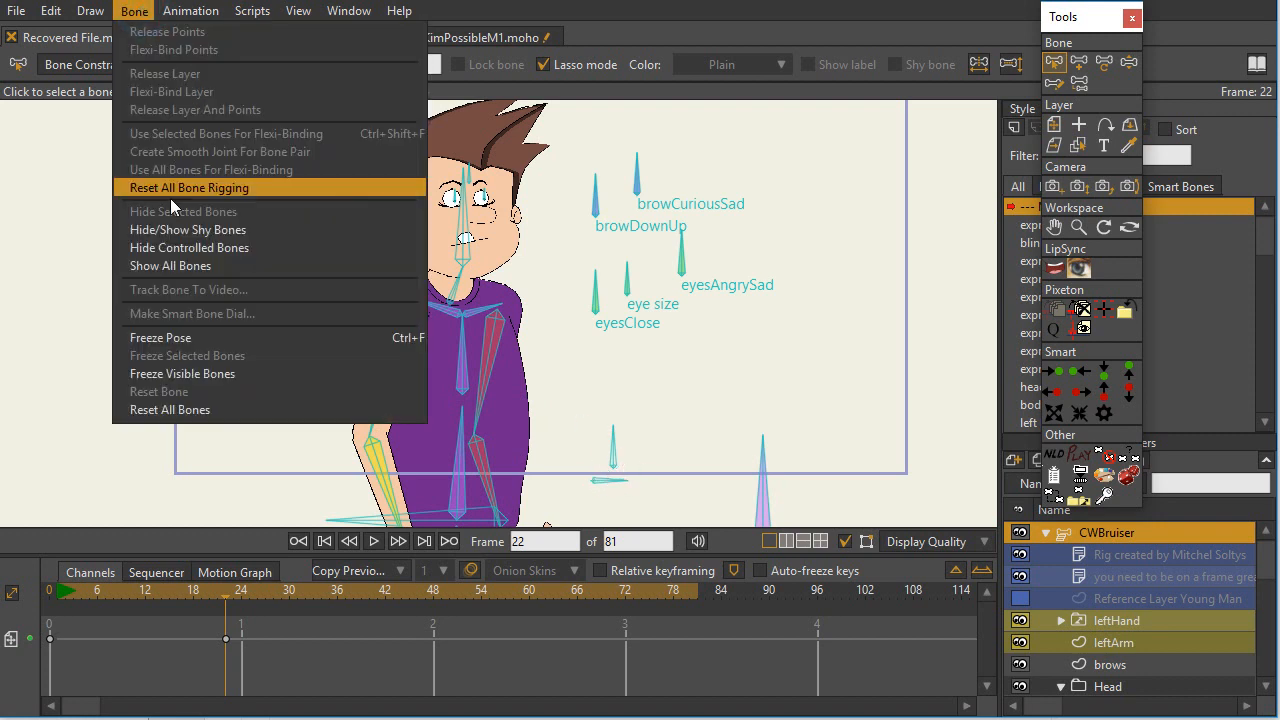
pyautogui.click(163, 229)
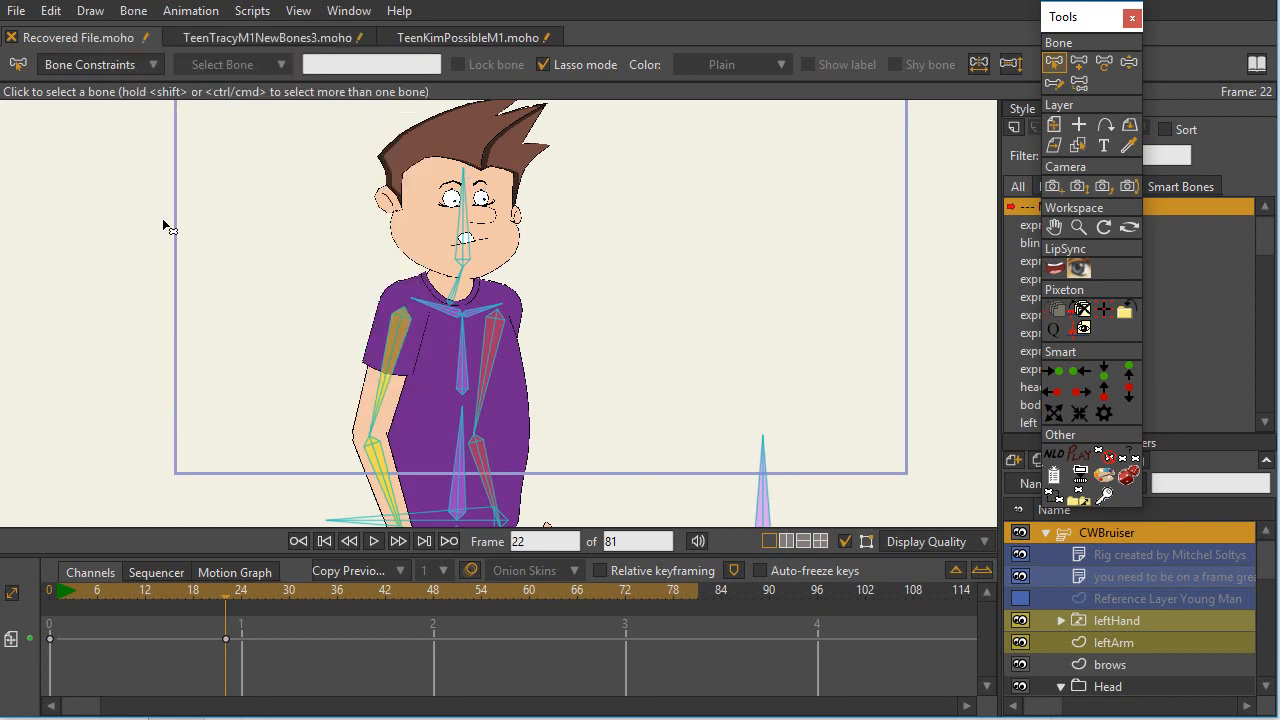
pyautogui.click(132, 14)
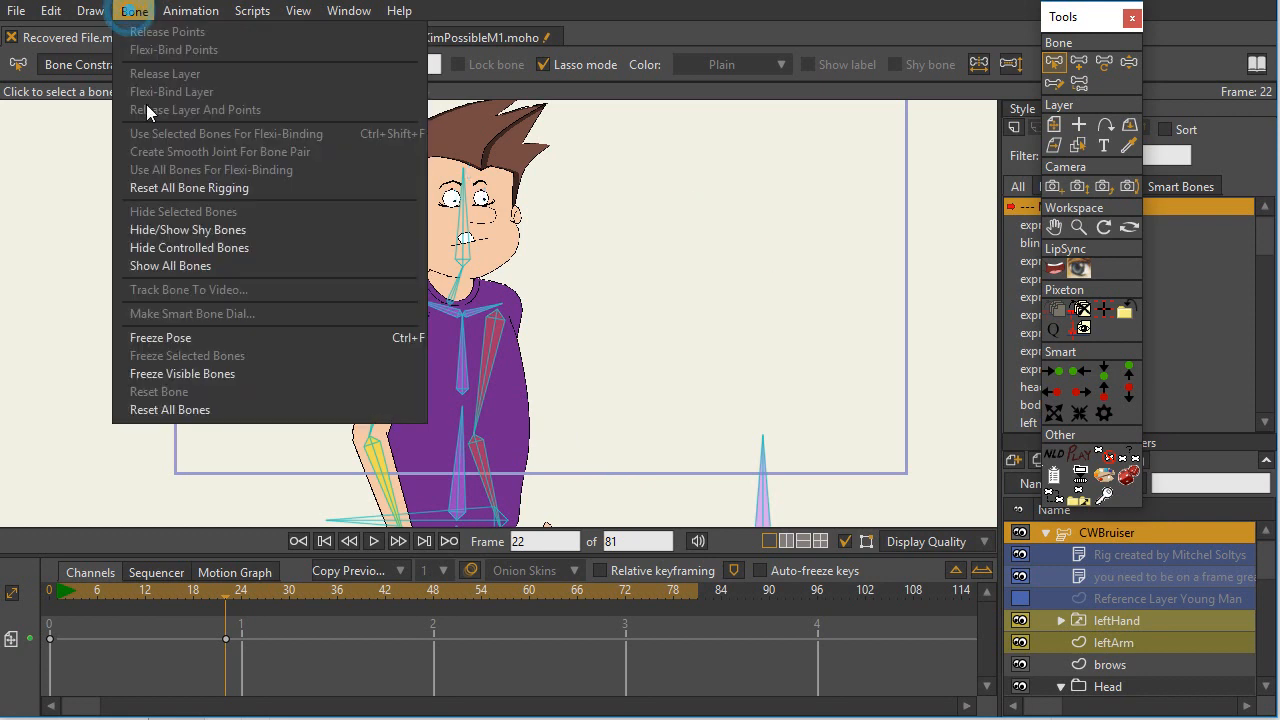
pyautogui.click(150, 232)
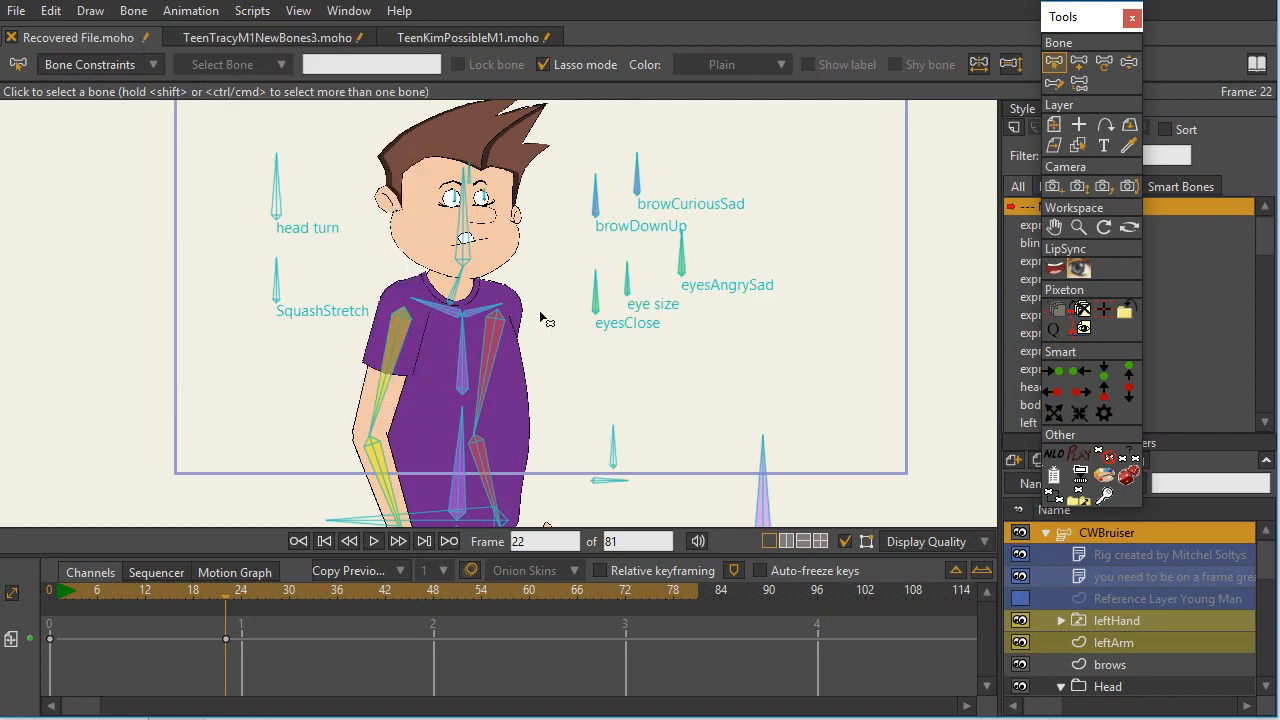
# - Select every bone of the rig, hide the selection, and bring back only the shy bones
pyautogui.click(487, 330)
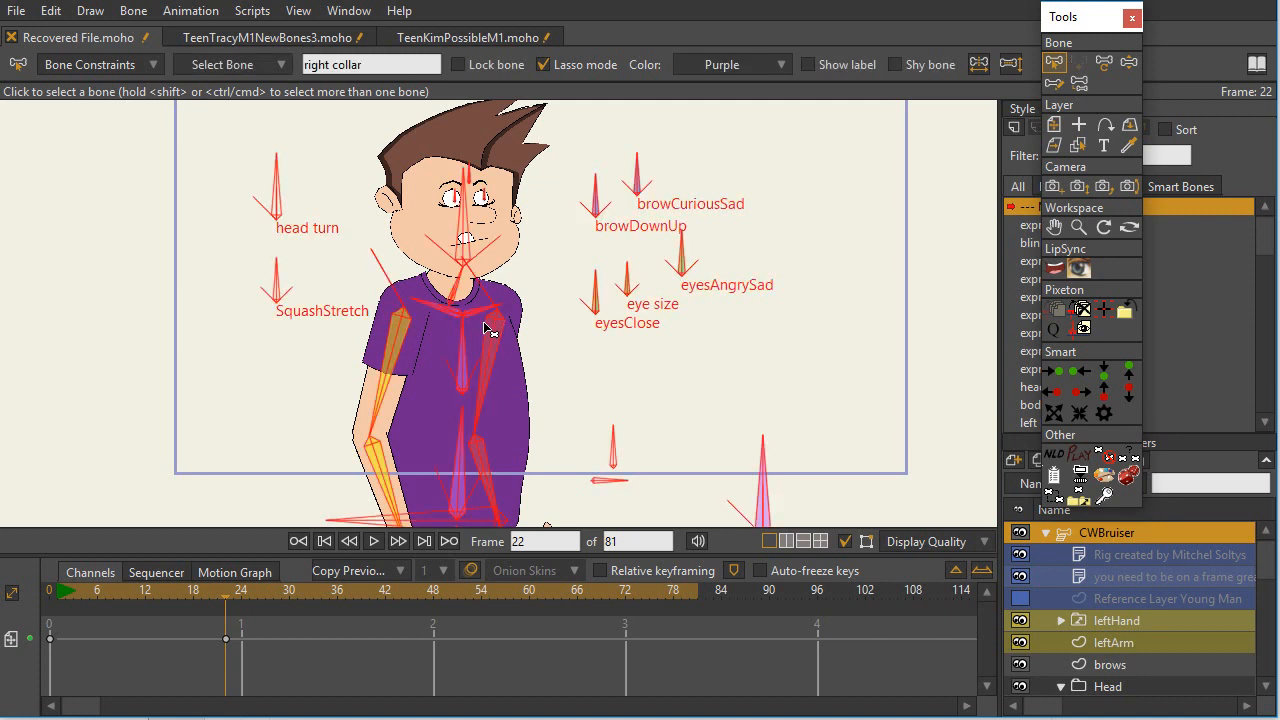
pyautogui.click(134, 11)
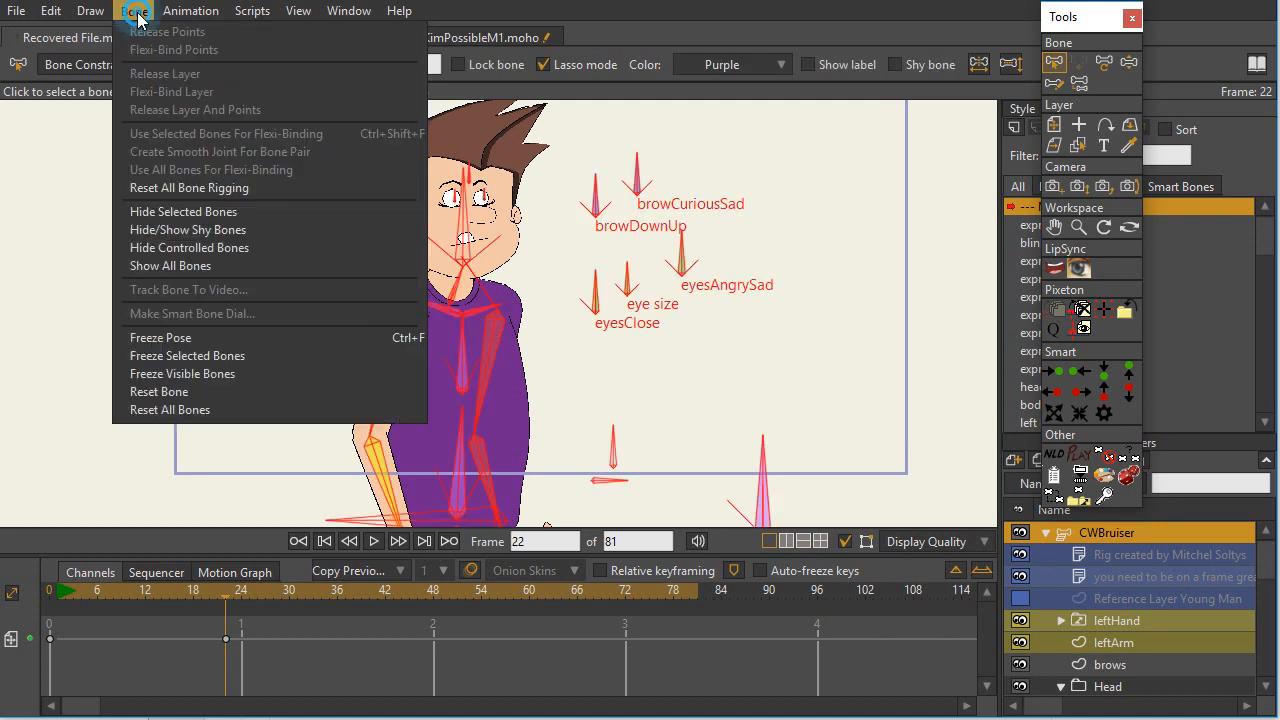
pyautogui.click(197, 213)
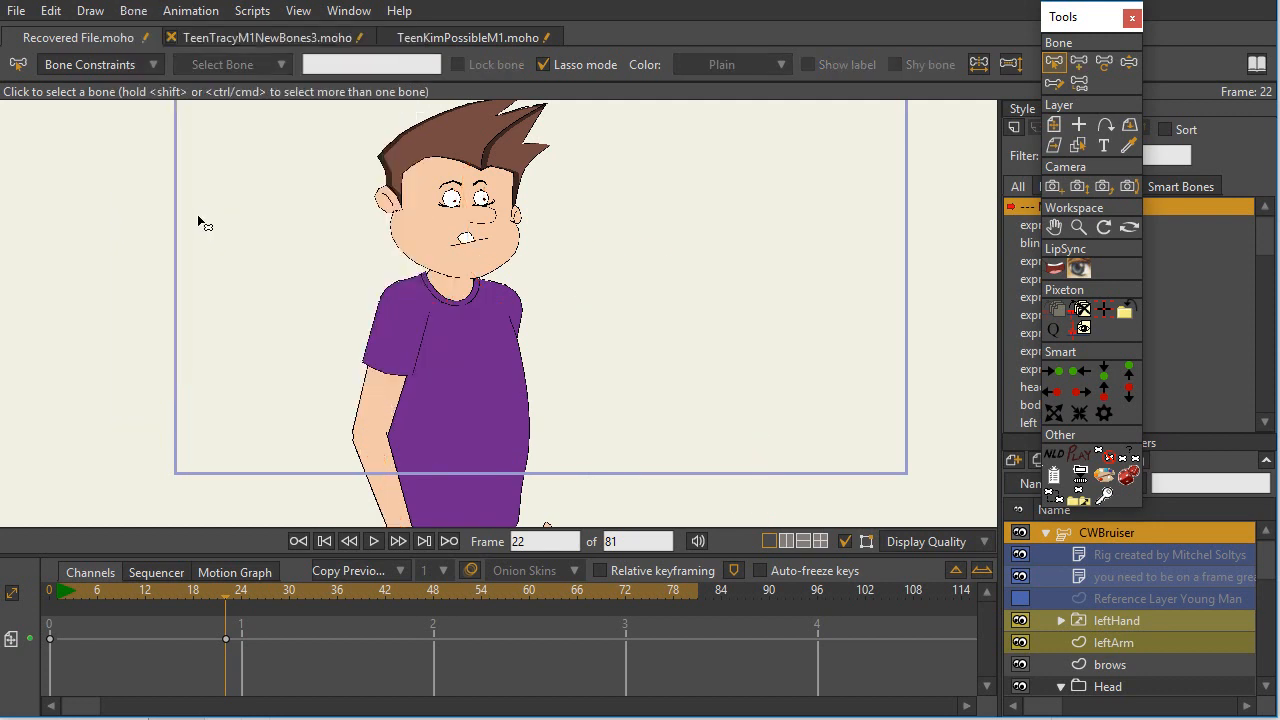
pyautogui.click(134, 11)
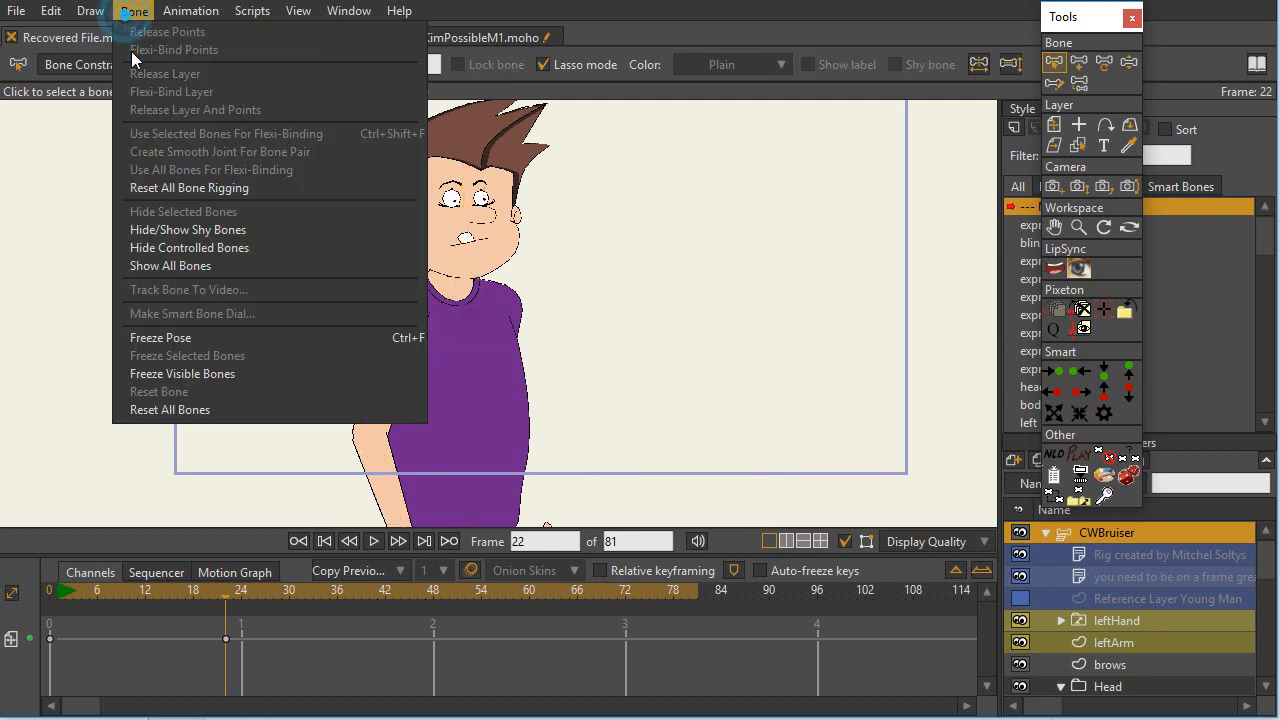
pyautogui.click(176, 229)
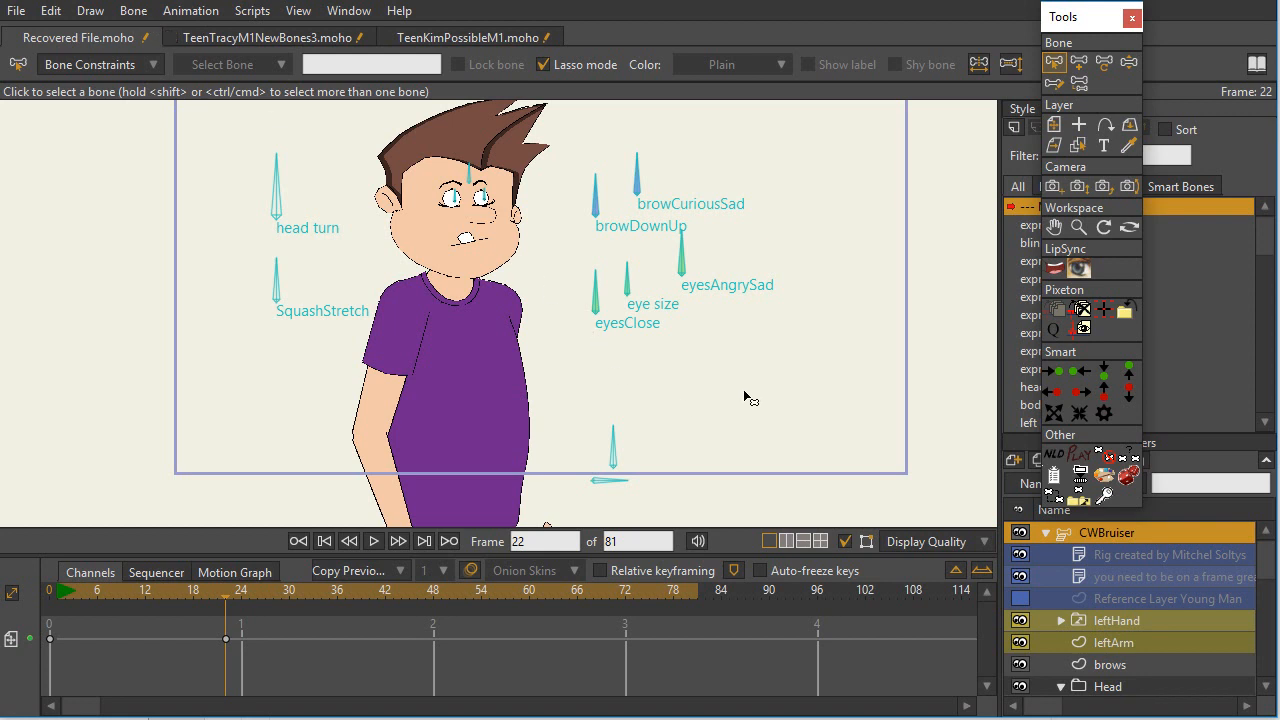
# - Run the custom bone visibility script repeatedly to switch between body bones and control bones, ending on the control bones
pyautogui.click(1104, 456)
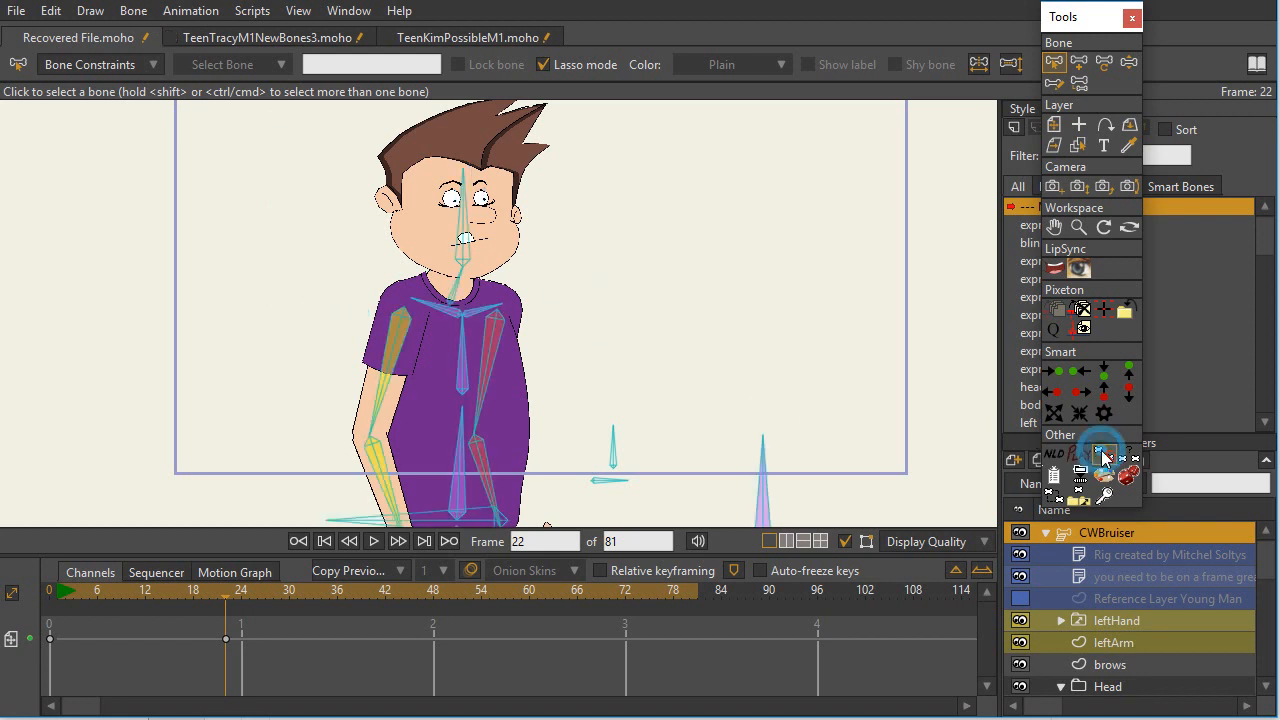
pyautogui.click(1104, 456)
pyautogui.click(1104, 456)
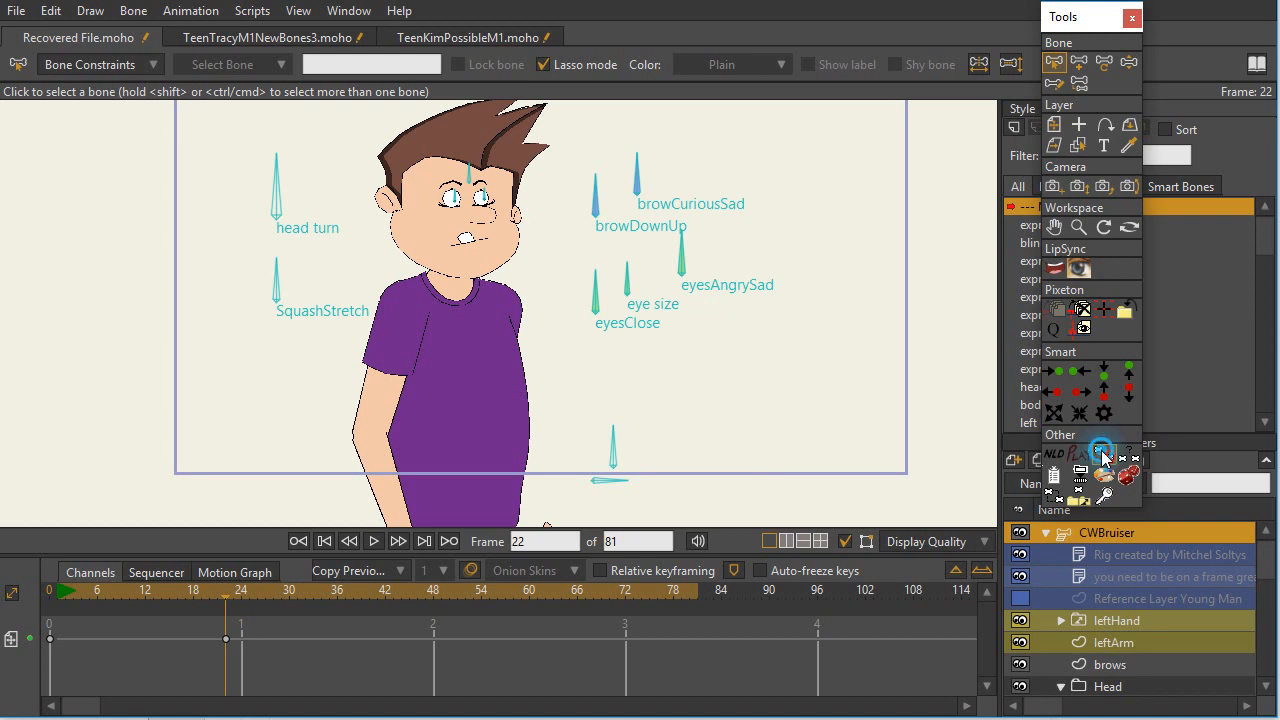
pyautogui.click(1104, 456)
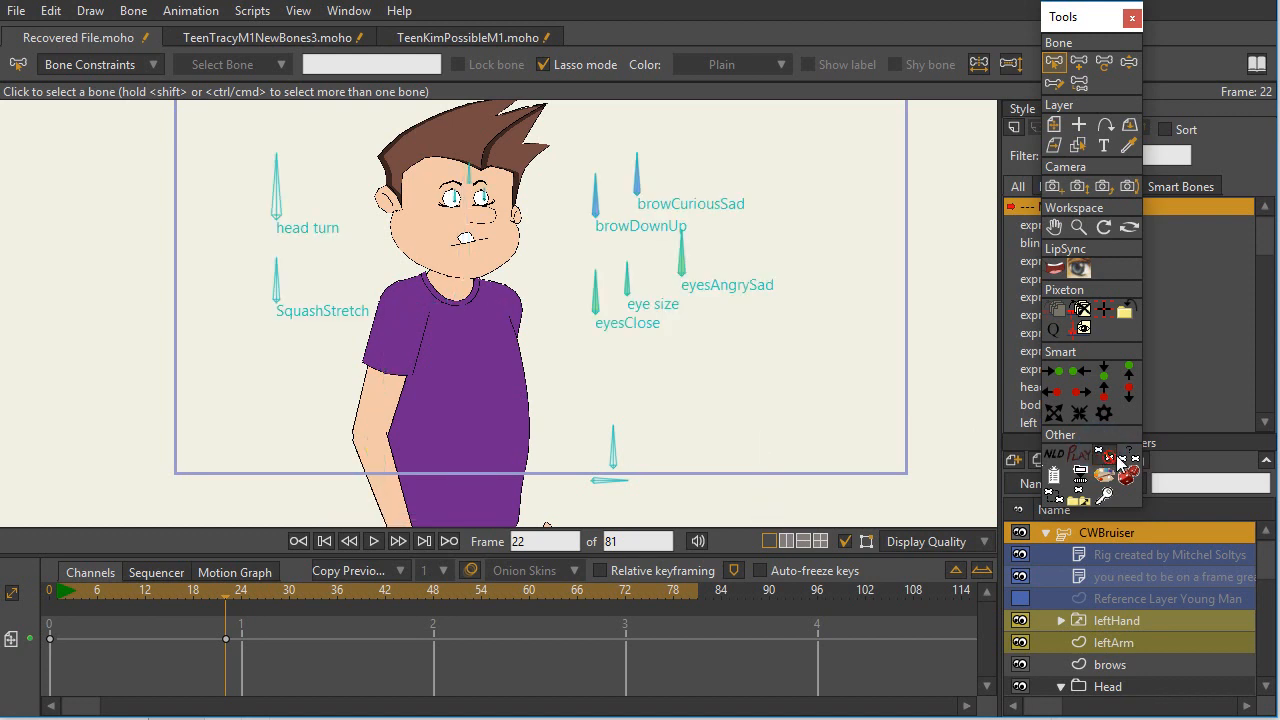
# - Clear the Shy bone setting on the head and face control bones, and run Hide/Show Shy Bones again
pyautogui.click(560, 190)
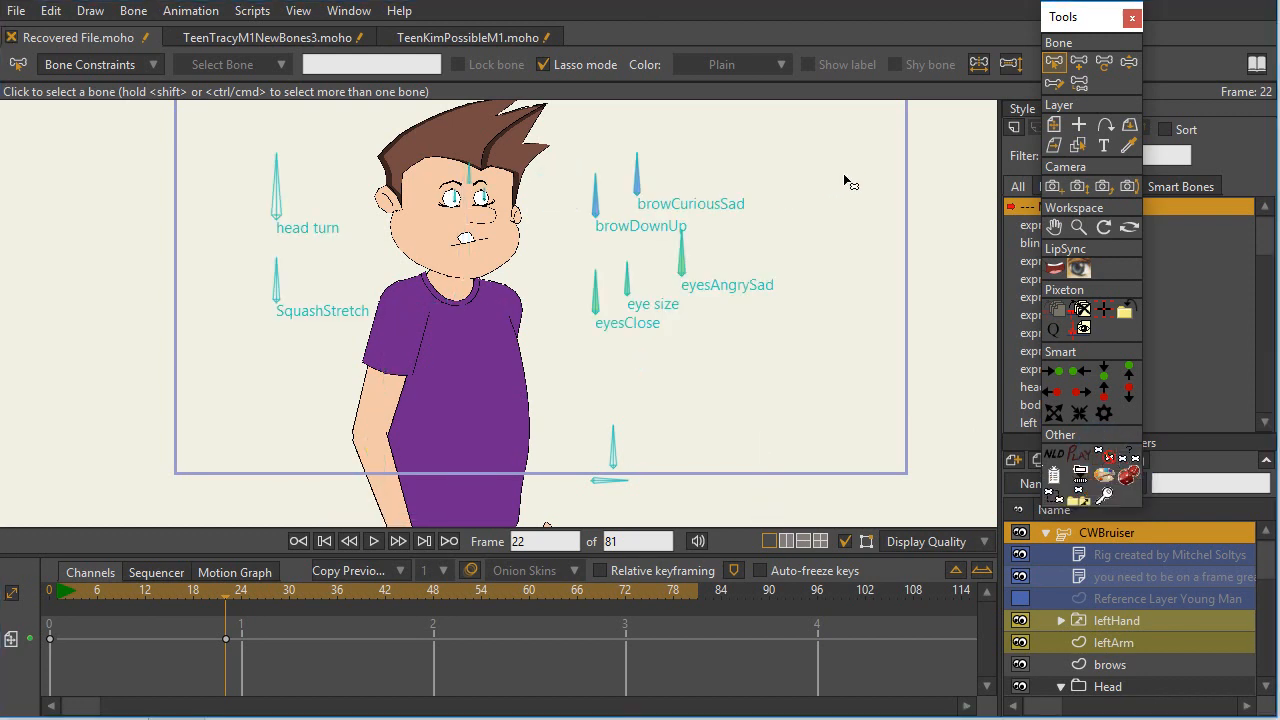
pyautogui.moveTo(792, 192)
pyautogui.mouseDown()
pyautogui.moveTo(569, 150)
pyautogui.moveTo(276, 157)
pyautogui.moveTo(157, 266)
pyautogui.moveTo(377, 355)
pyautogui.moveTo(653, 351)
pyautogui.moveTo(796, 236)
pyautogui.moveTo(779, 184)
pyautogui.moveTo(794, 211)
pyautogui.mouseUp()
pyautogui.click(895, 65)
pyautogui.click(805, 320)
pyautogui.click(133, 12)
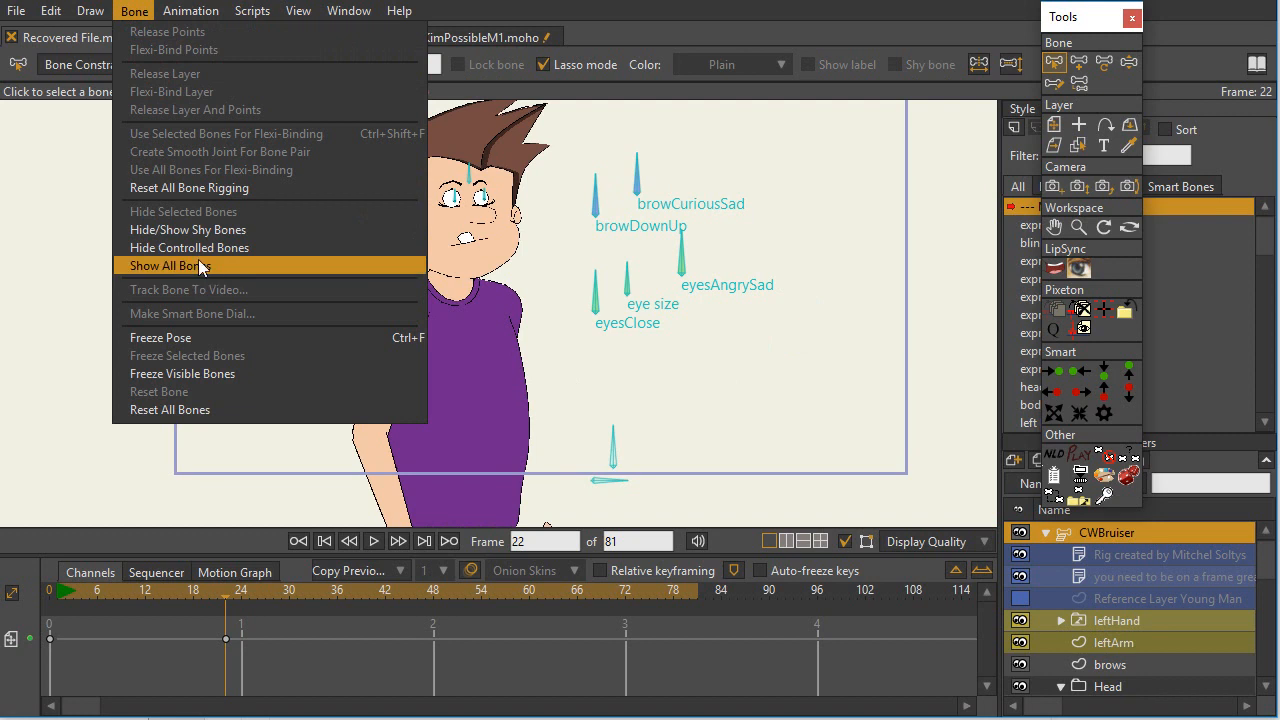
pyautogui.click(190, 230)
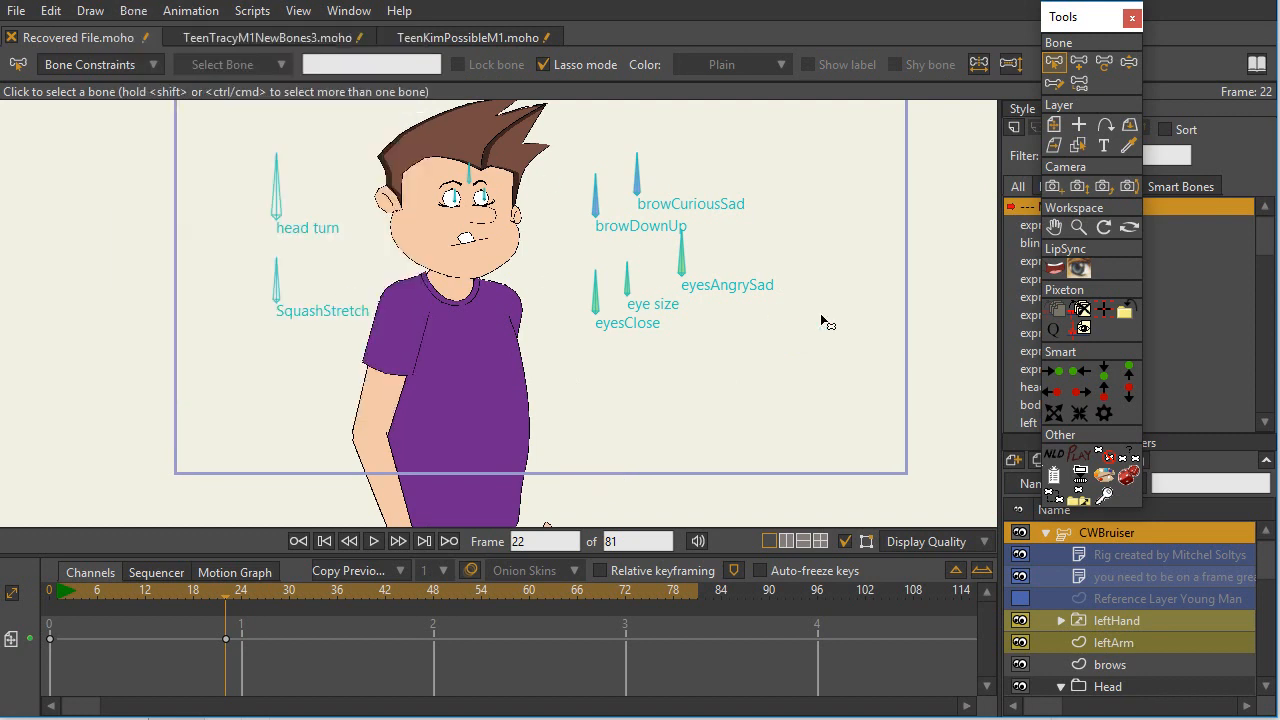
# - Check with the bone visibility script how the display switches between body and head bones without the shy setting
pyautogui.click(1099, 455)
pyautogui.click(1099, 455)
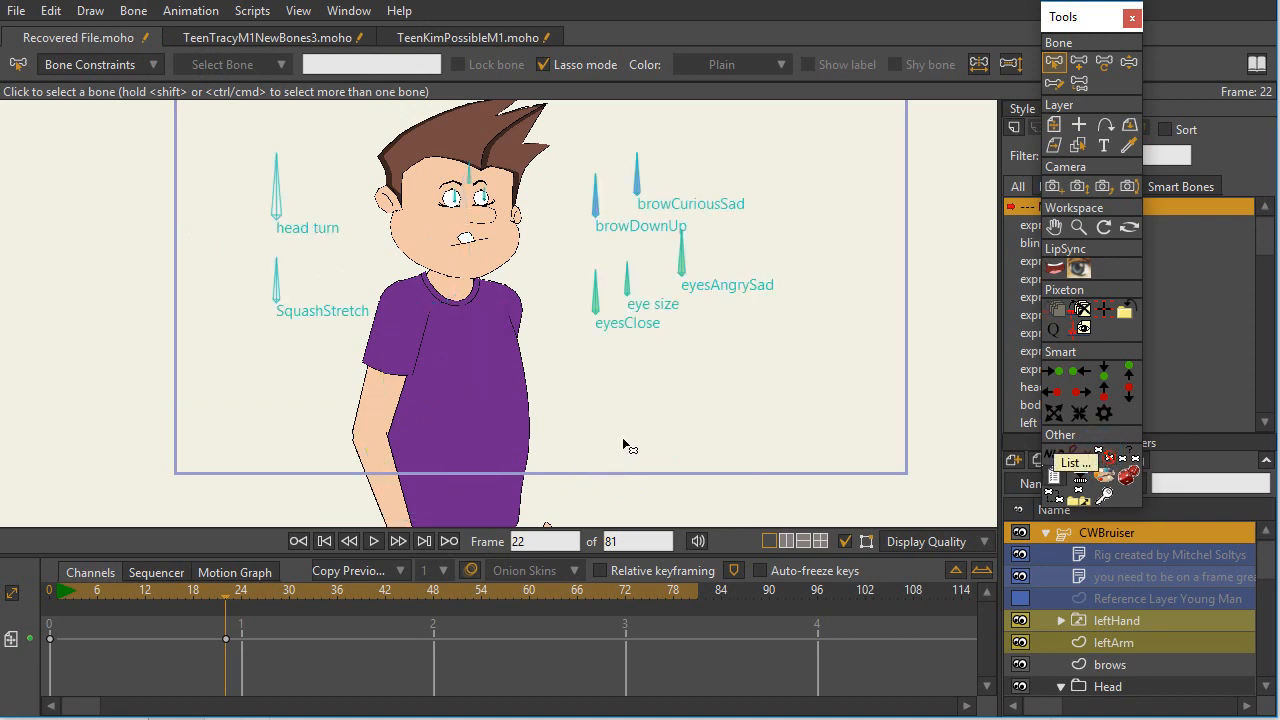
pyautogui.click(1099, 455)
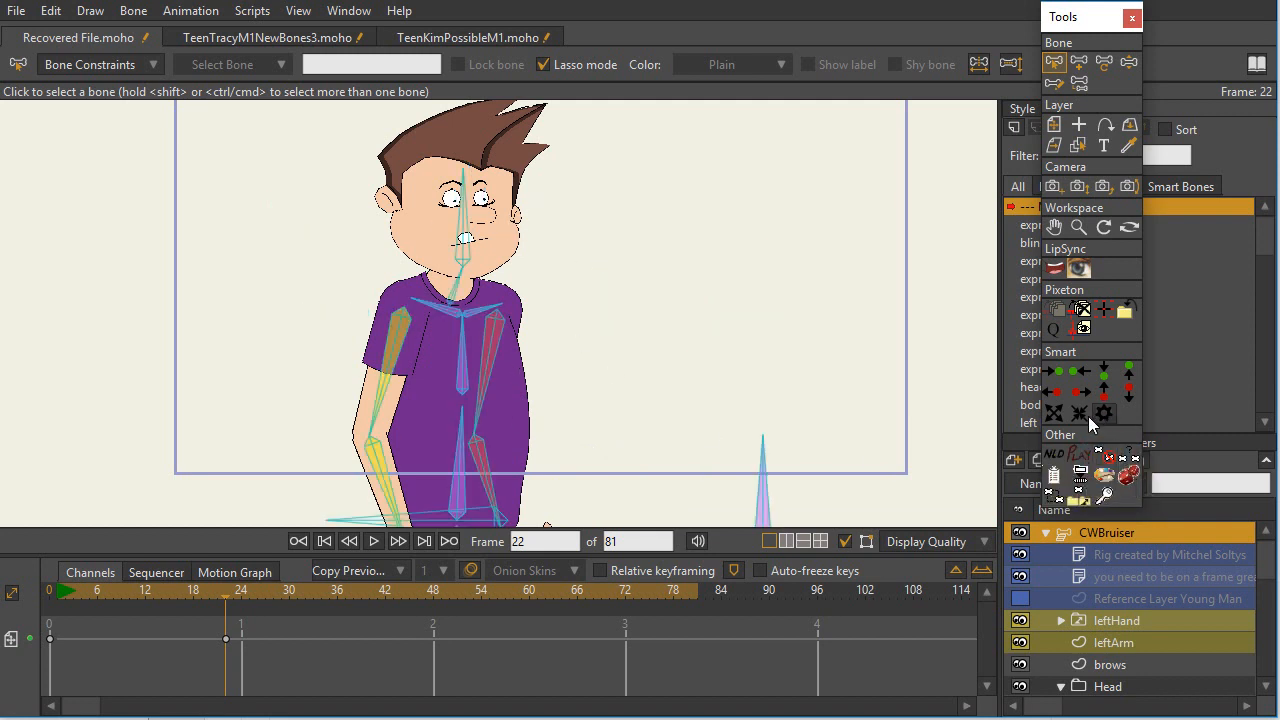
pyautogui.click(1099, 455)
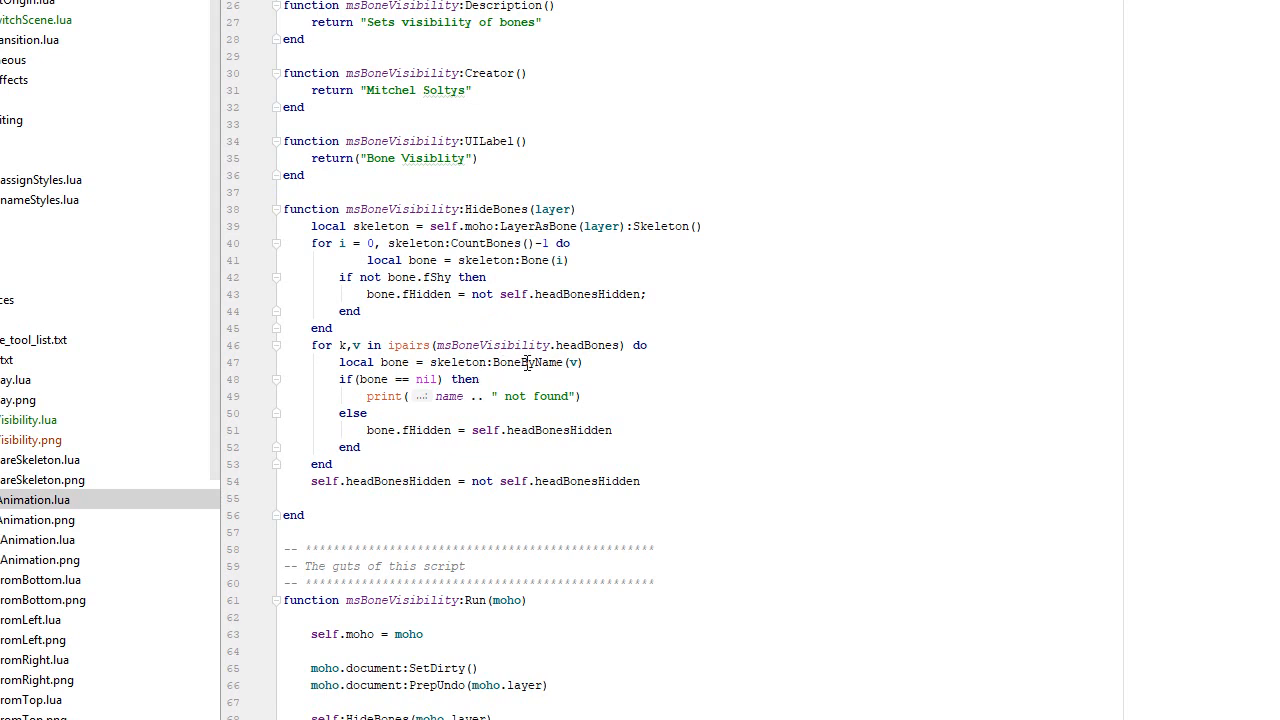
# - Switch to the code editor and examine the headBones name list and the HideBones function of the msBoneVisibility script
pyautogui.scroll(6, 818, 483)
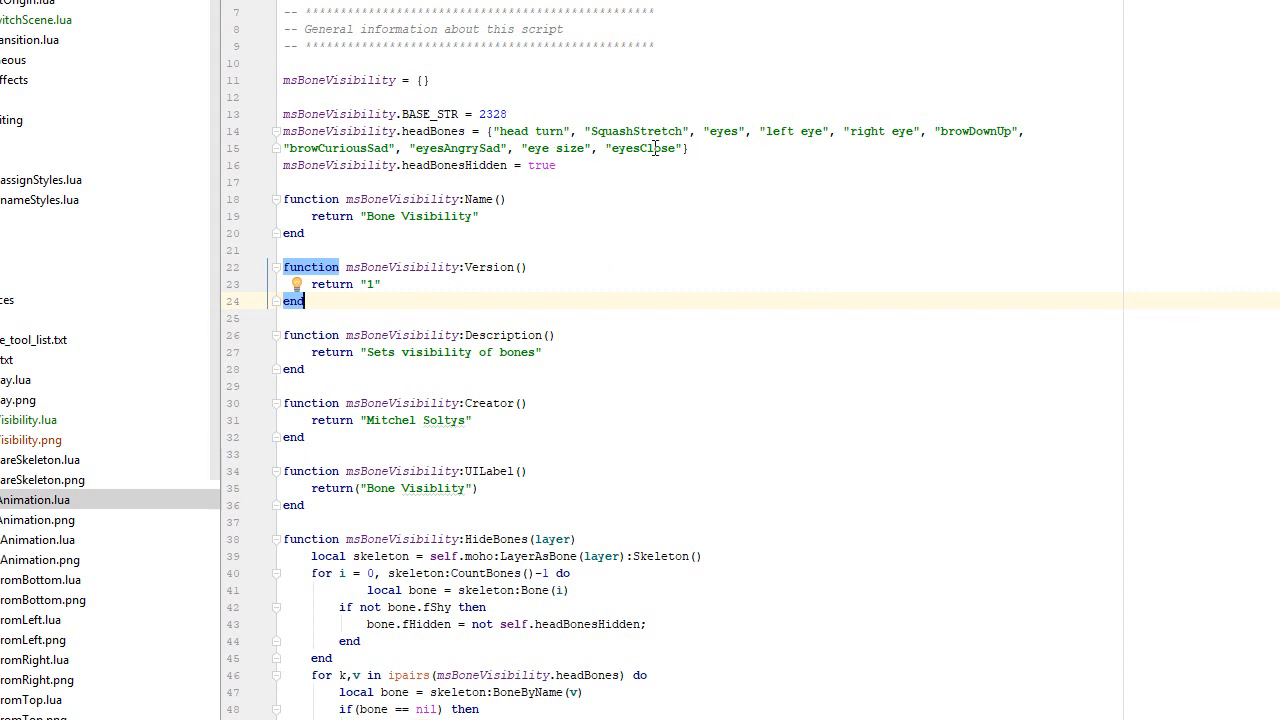
pyautogui.scroll(-4, 700, 465)
pyautogui.scroll(4, 704, 467)
pyautogui.scroll(-5, 672, 290)
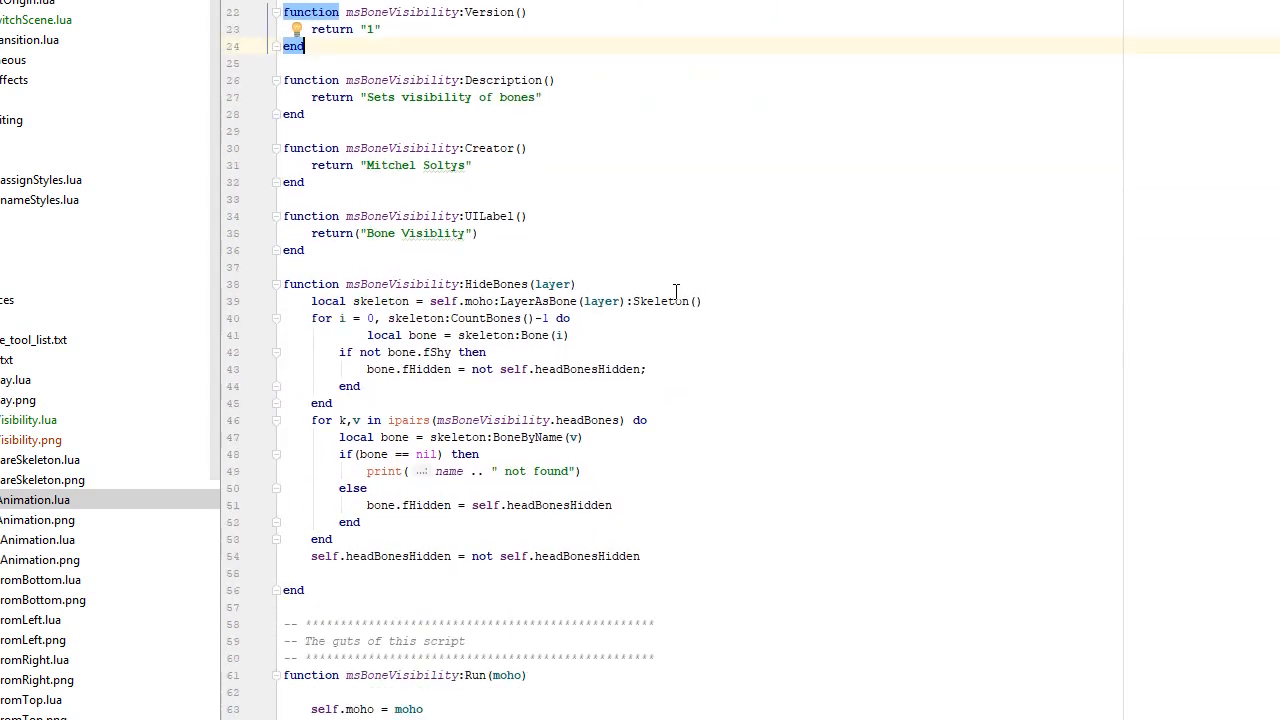